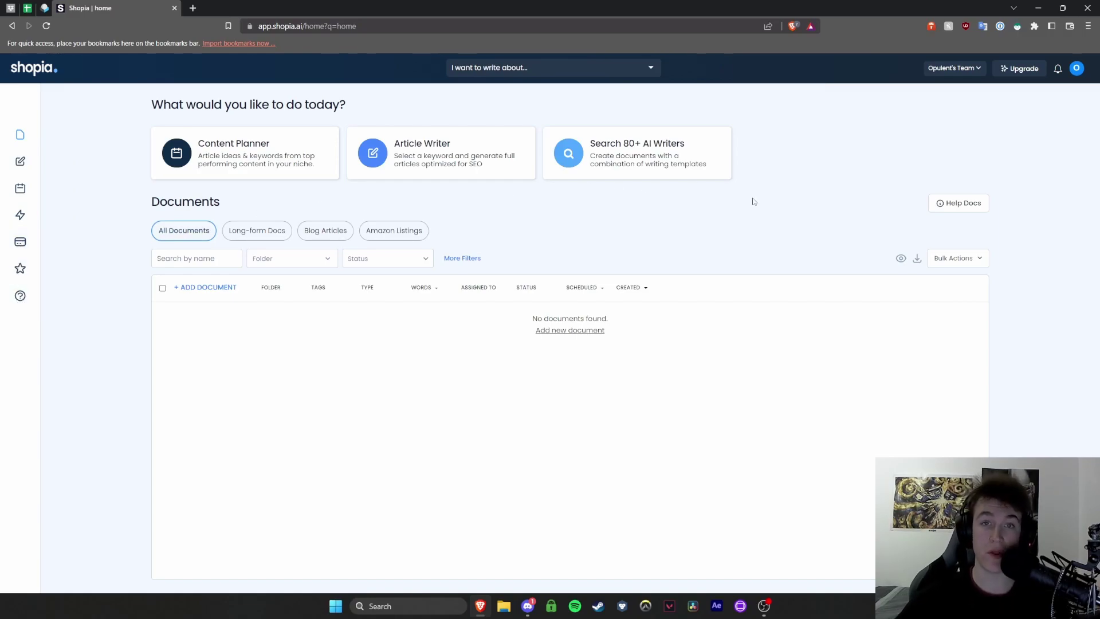
left_click(948, 68)
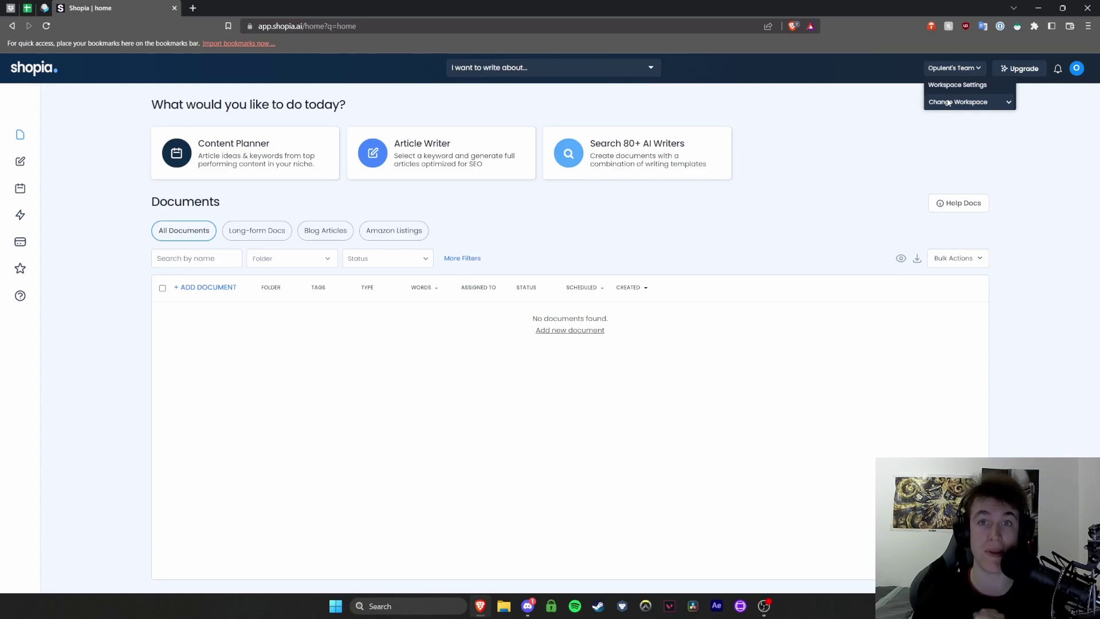
left_click(875, 115)
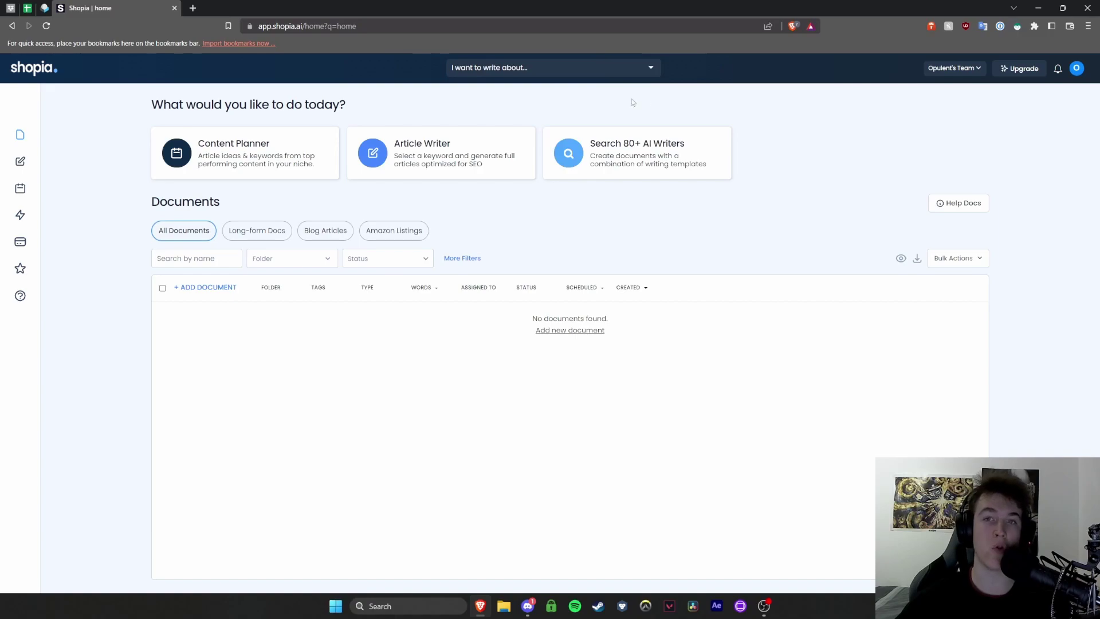
left_click_drag(379, 105, 174, 110)
left_click(159, 126)
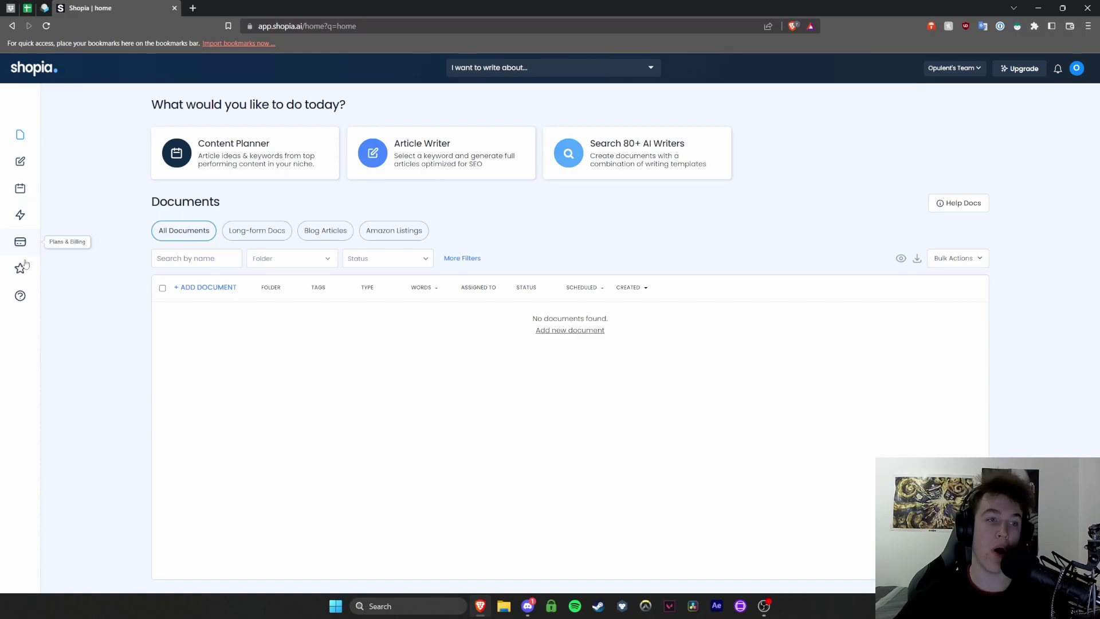
Start a new document with the "Summarize with bullet points" writer
left_click(20, 162)
left_click(357, 133)
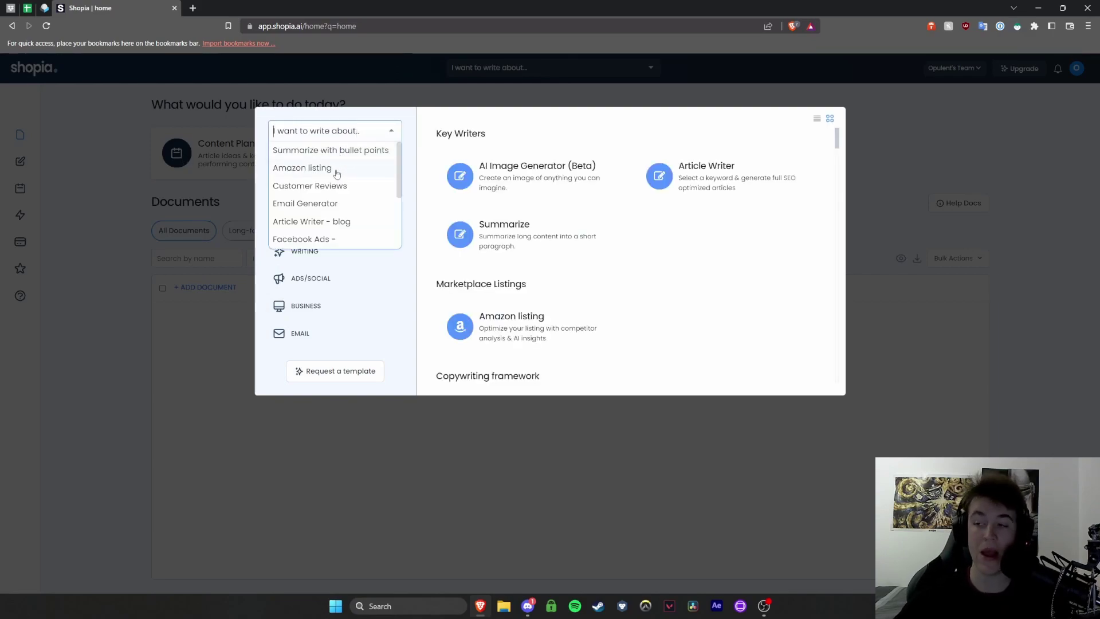
scroll(309, 229, "down", 1)
scroll(309, 230, "down", 3)
scroll(310, 207, "up", 2)
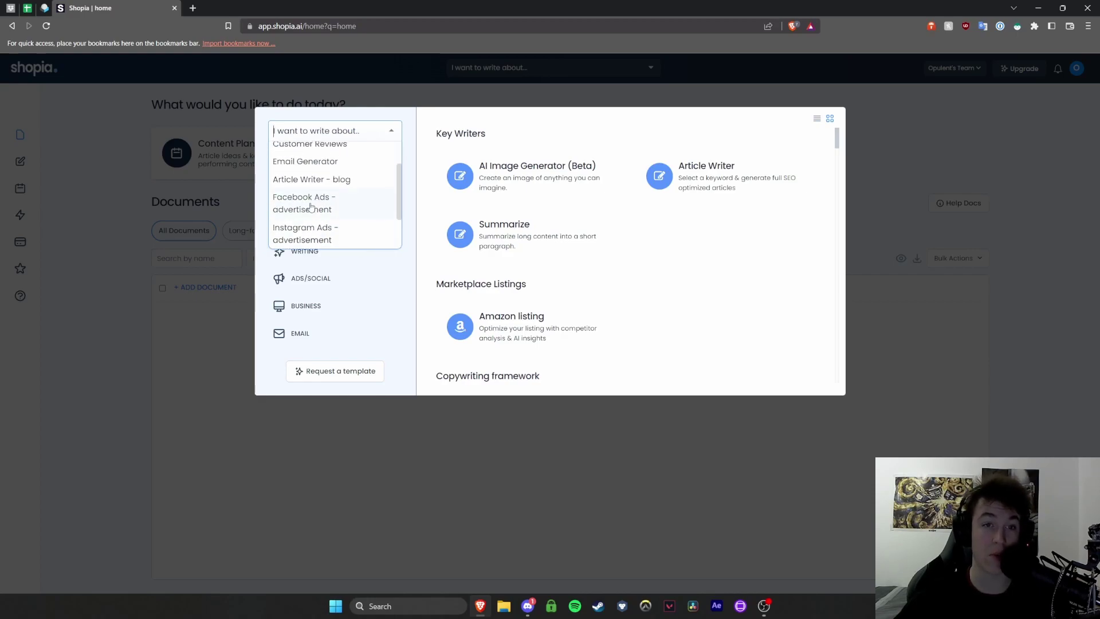
scroll(310, 207, "up", 1)
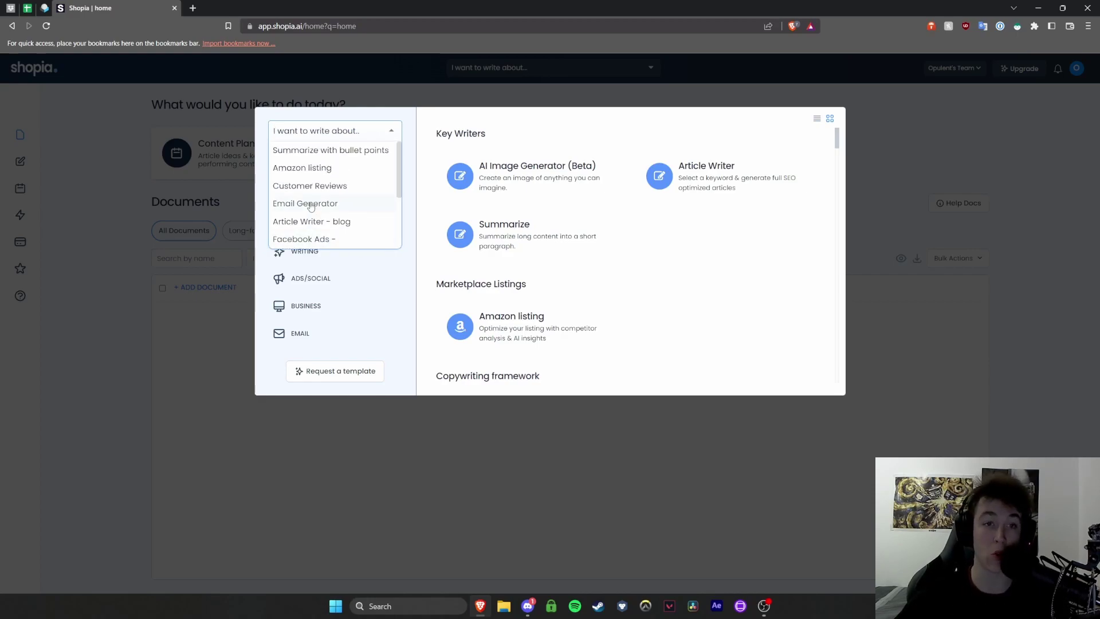
left_click(308, 152)
Enter the Samsung Galaxy S22 Ultra paragraph as the text to summarize, generate the bullet-point summaries and compare them with the source text
left_click(278, 224)
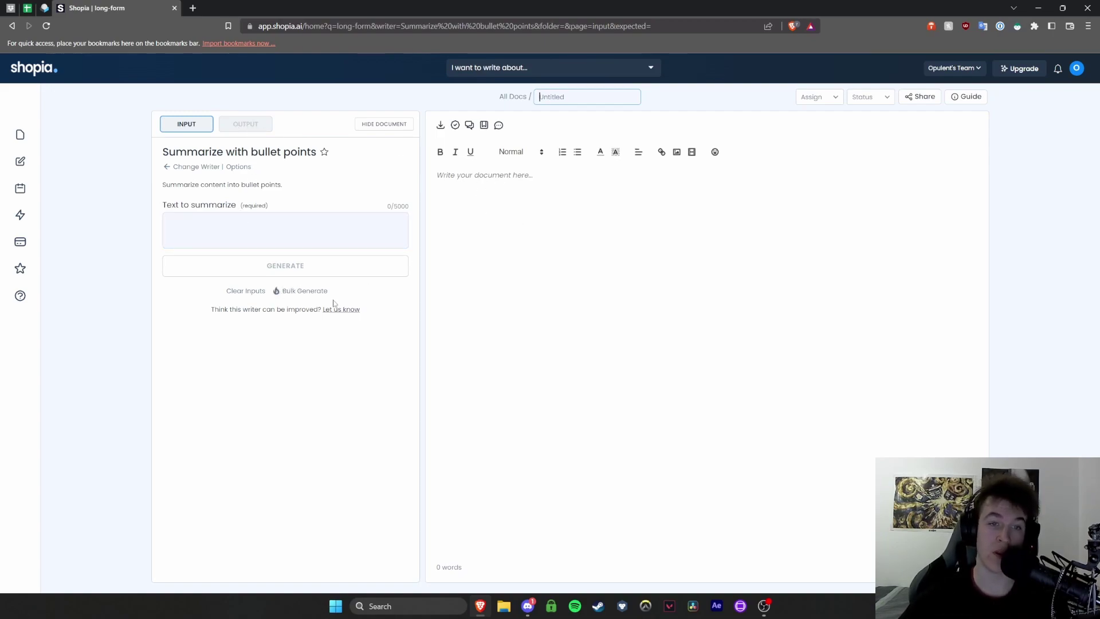
left_click(270, 231)
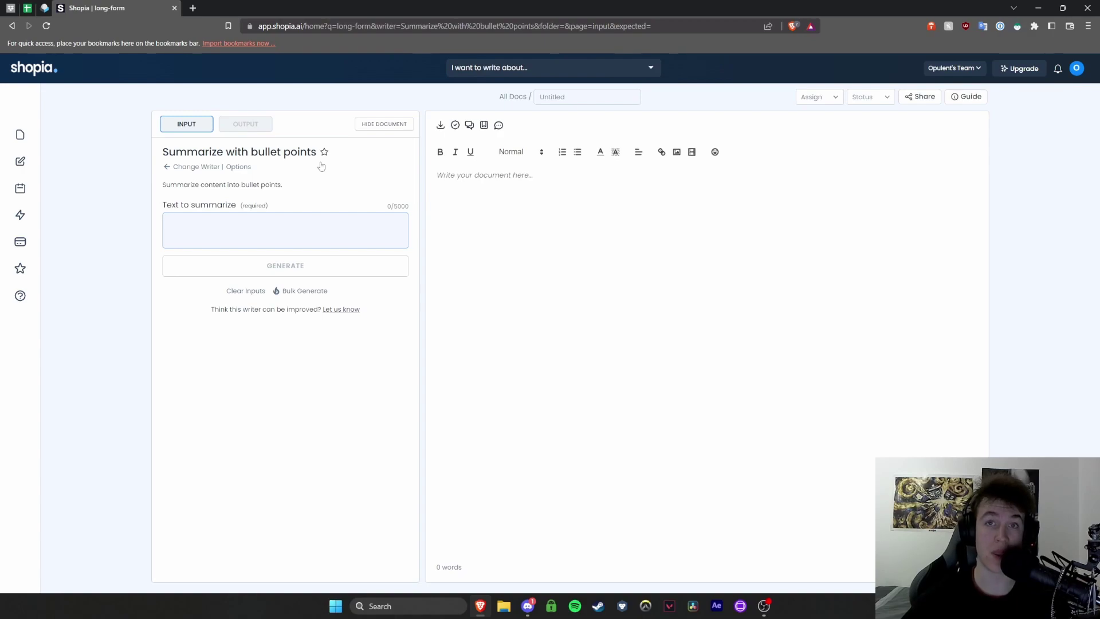
type("The Samsung Galaxy S22 Ultra marks the return of the faved Galaxy Note series by Samsung. Well, it's a Note in disguise, but the more you use it, the more you get it. Samsung has taken the best out of the Note lineup in the form of the S Pen and the stand-out design, and merged it with the essence of the Galaxy S series with its powerful cameras and big battery, to finally arrive at the ultimate all-in-one phone: the Galaxy S22 Ultra!")
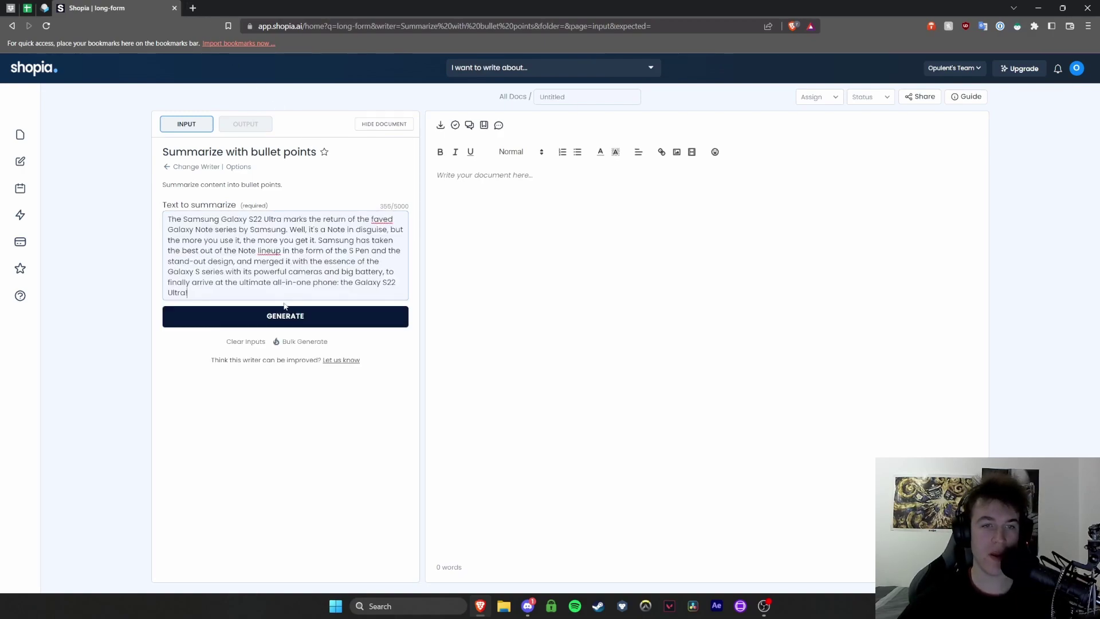
left_click_drag(172, 219, 303, 220)
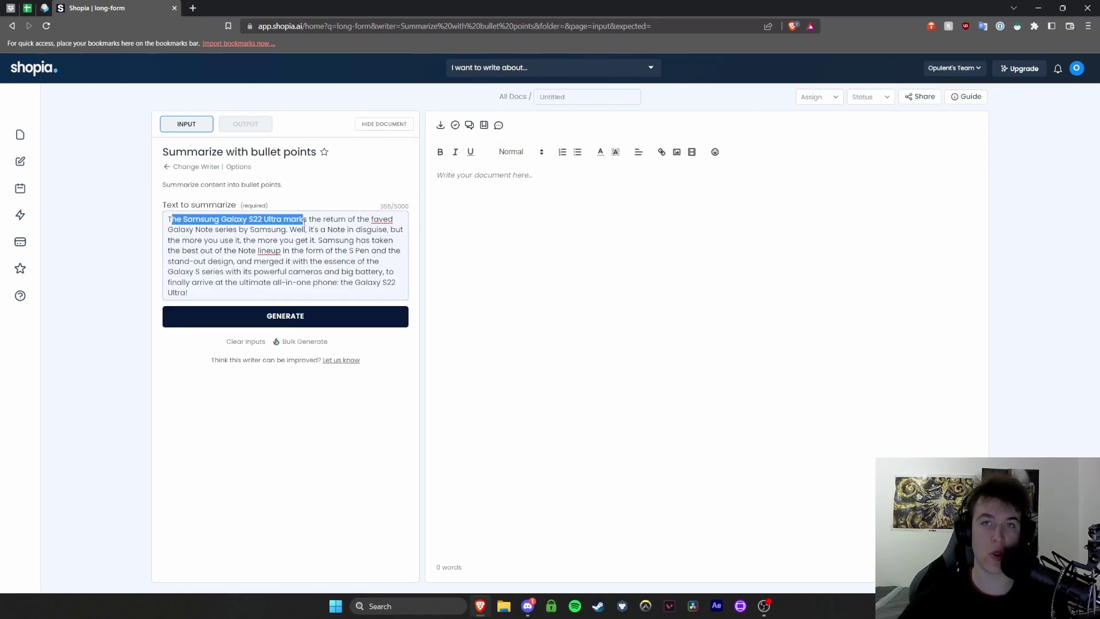
left_click(320, 326)
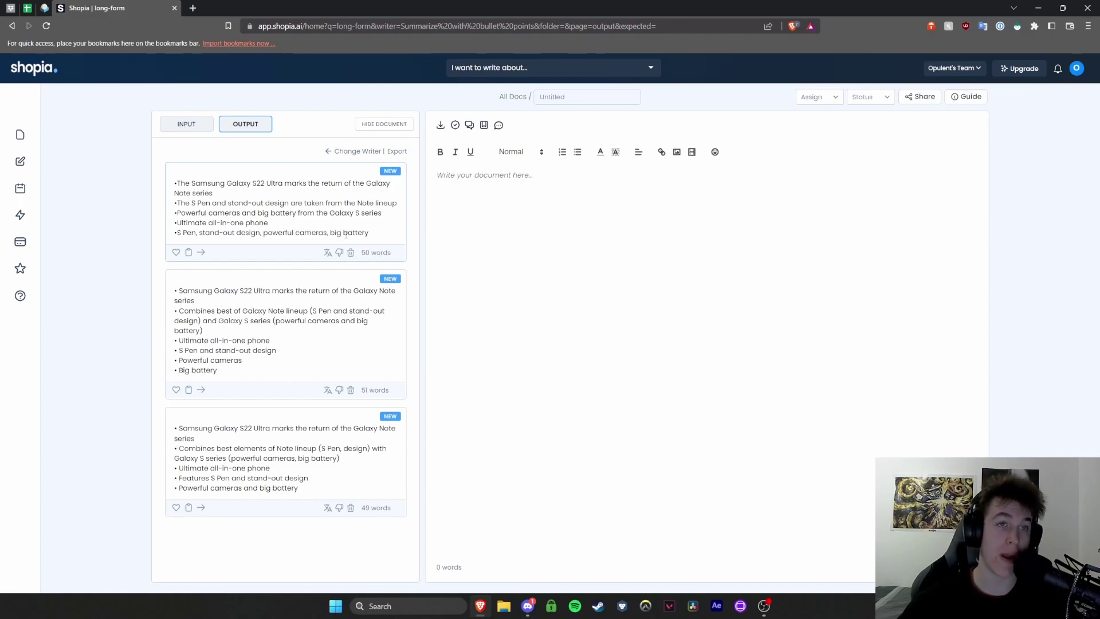
left_click(188, 124)
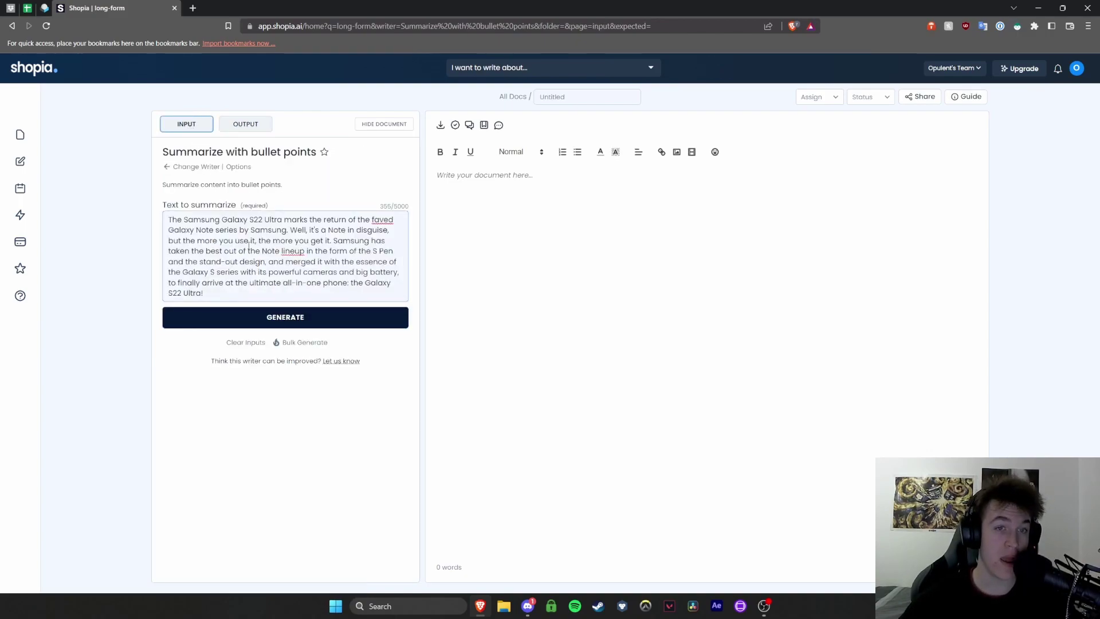
left_click(253, 126)
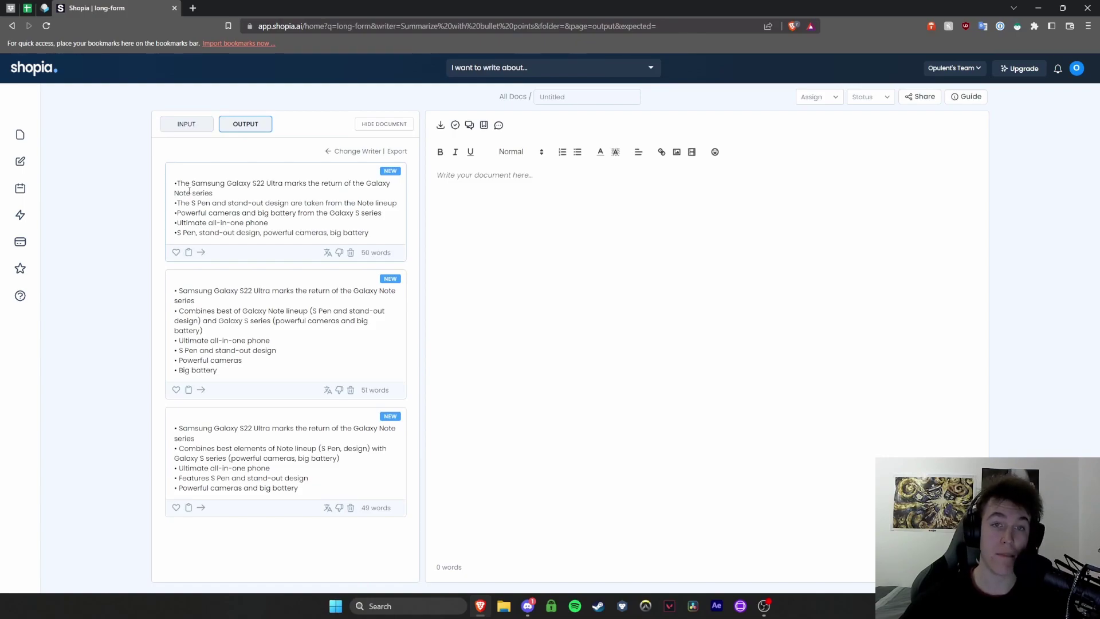
Switch the document's writer to Email Generator and bring up its input form
left_click(524, 75)
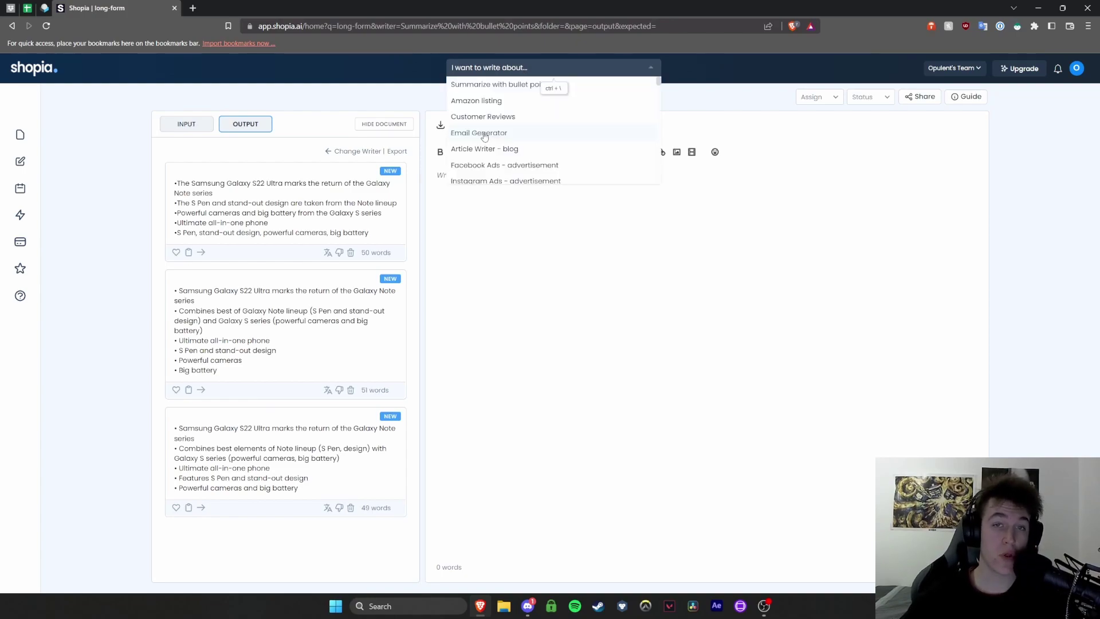
left_click(478, 134)
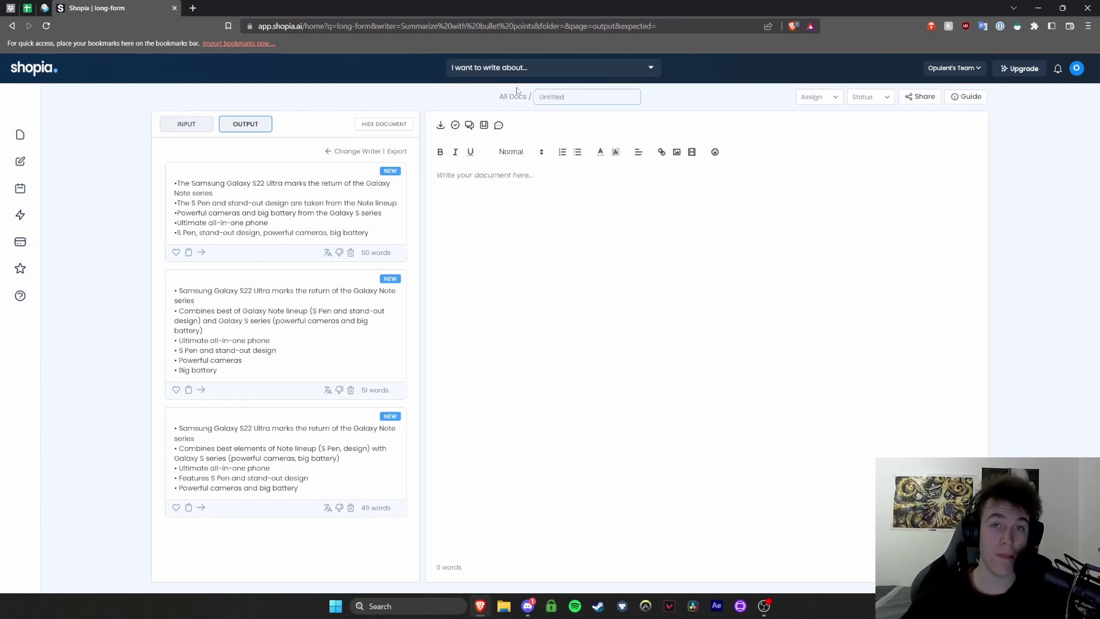
left_click(210, 124)
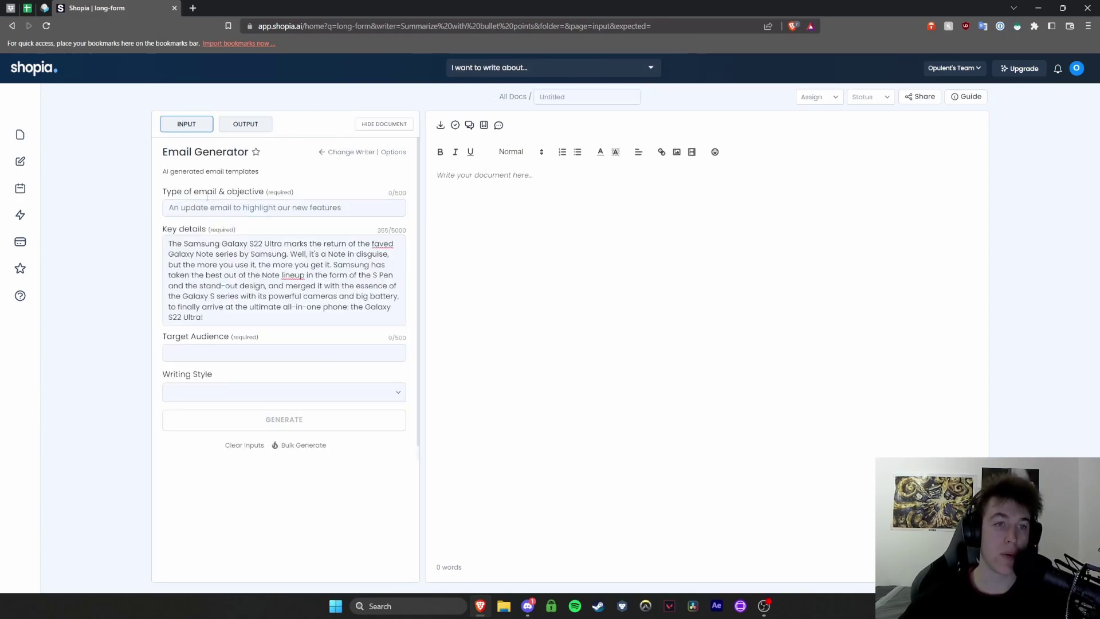
Set the email type and objective to "A introduction to our new product" and the target audience to "Adults who like technology"
left_click(240, 200)
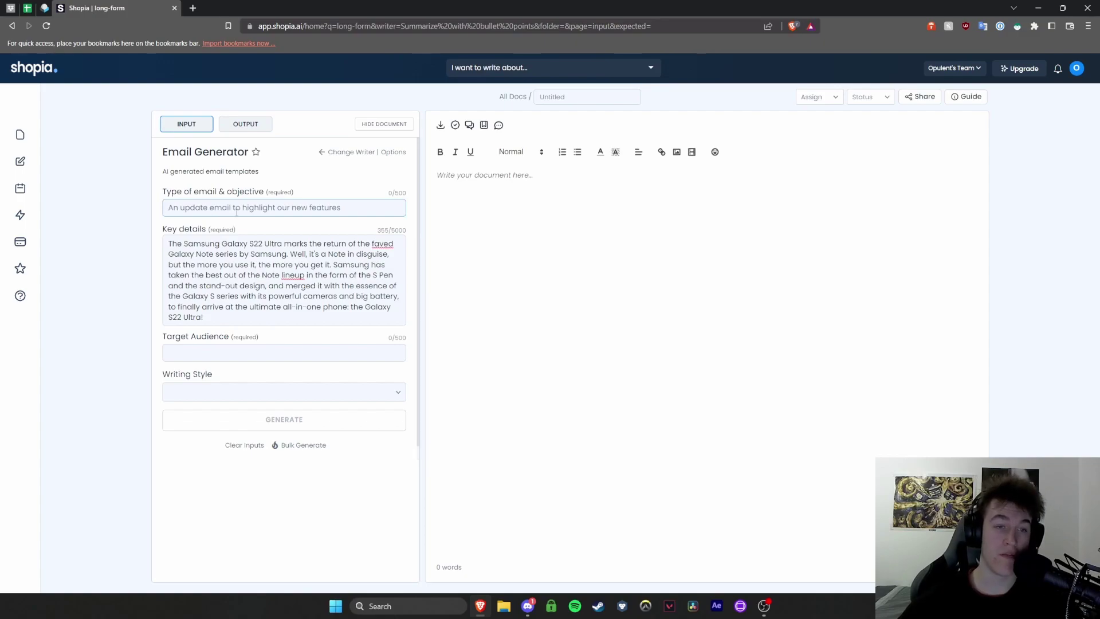
type("A intr")
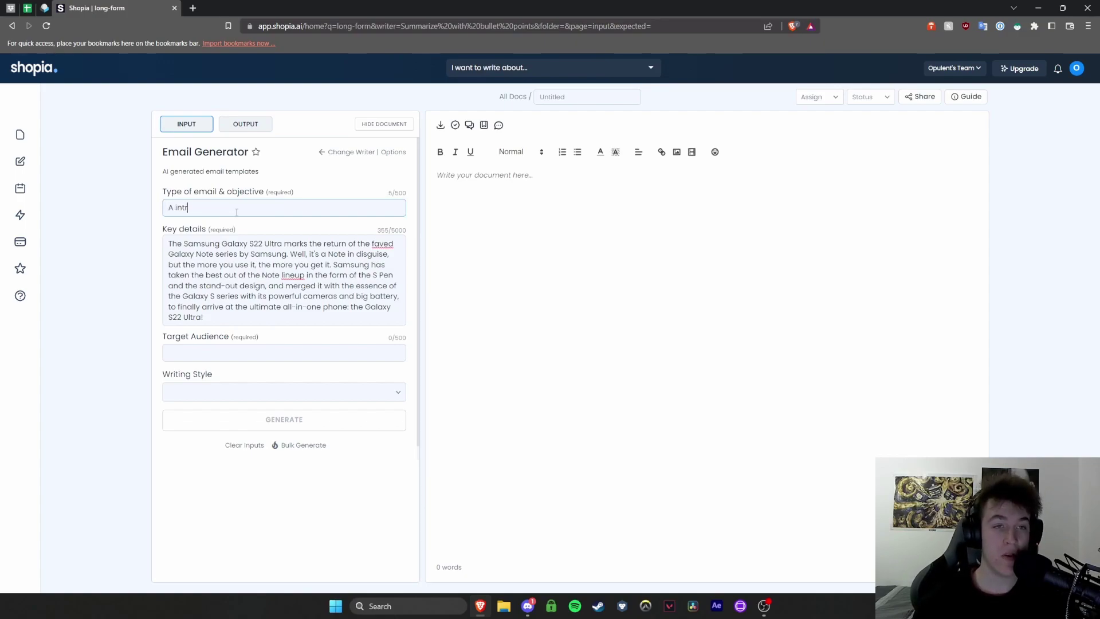
type("oduction to our new product")
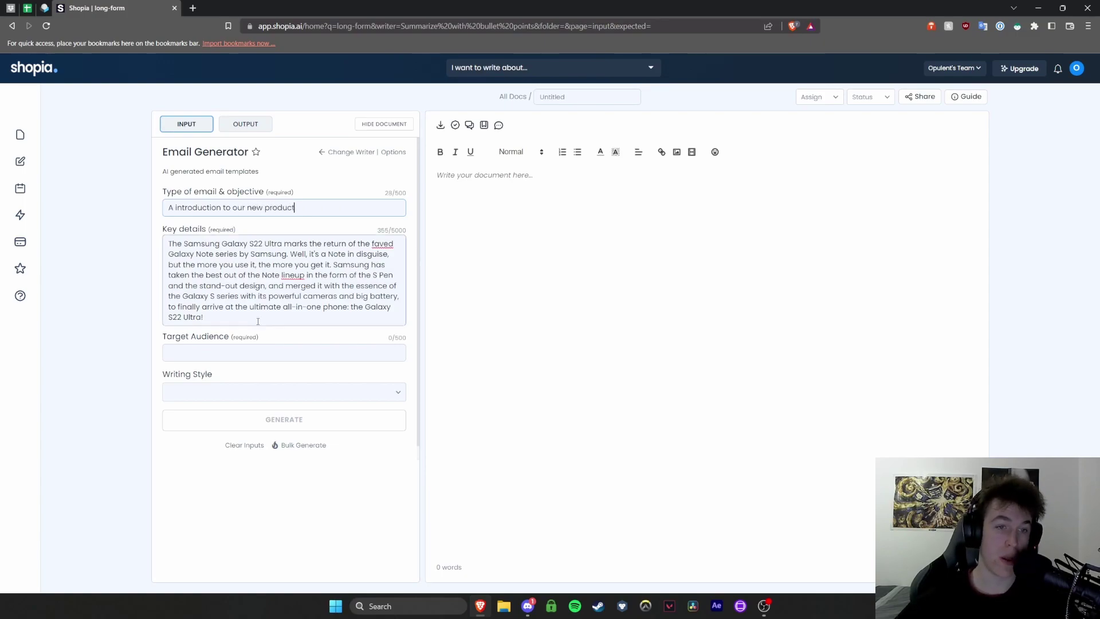
left_click(267, 350)
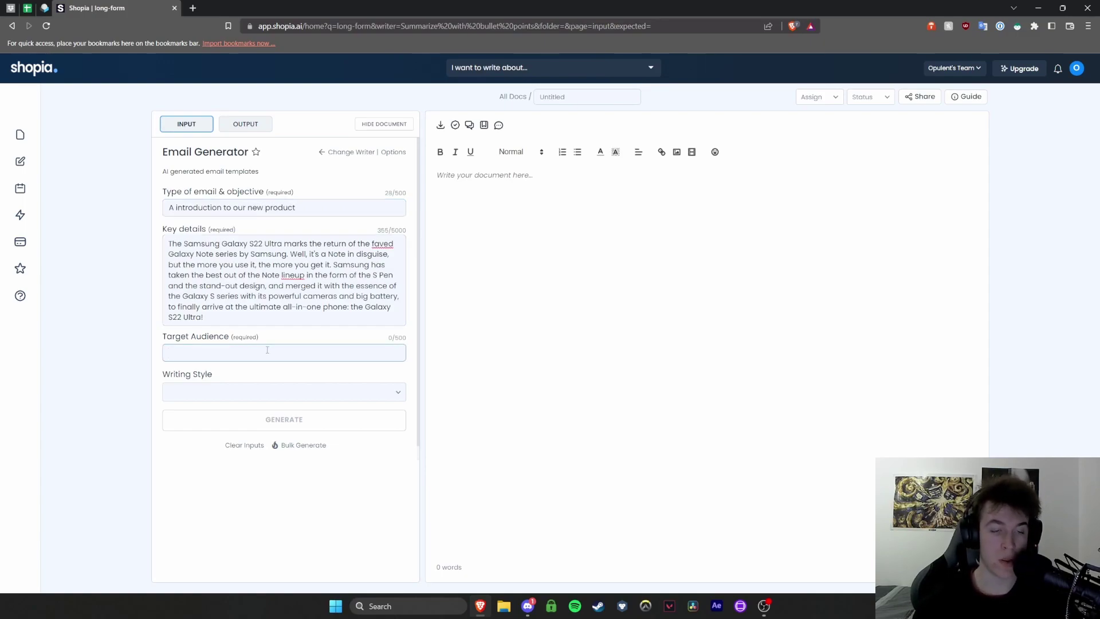
type("Adu")
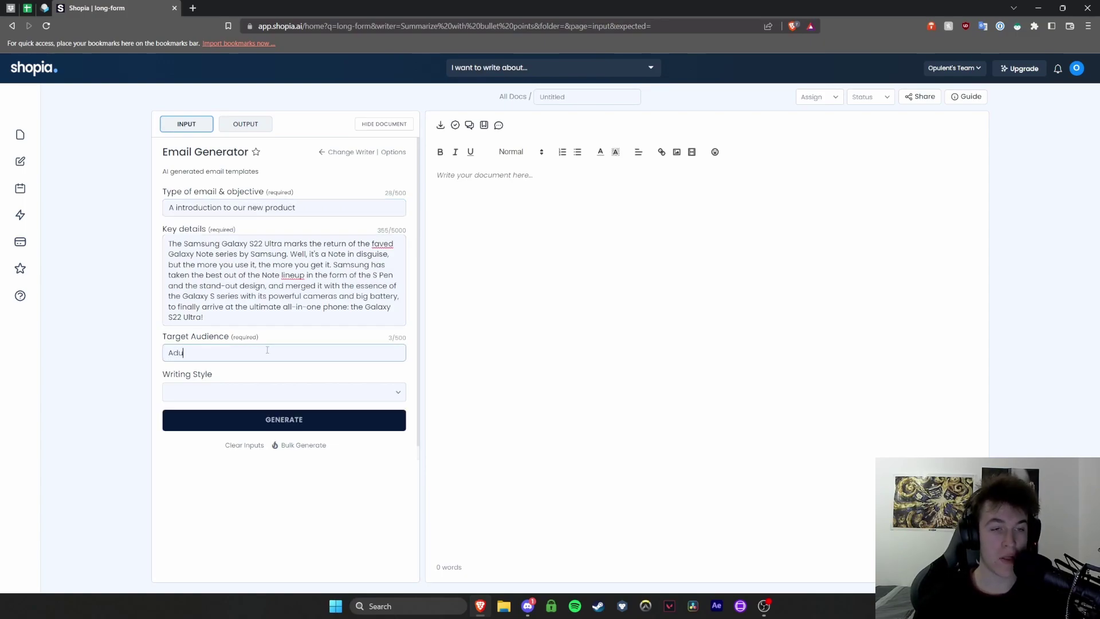
type("lts who like technology")
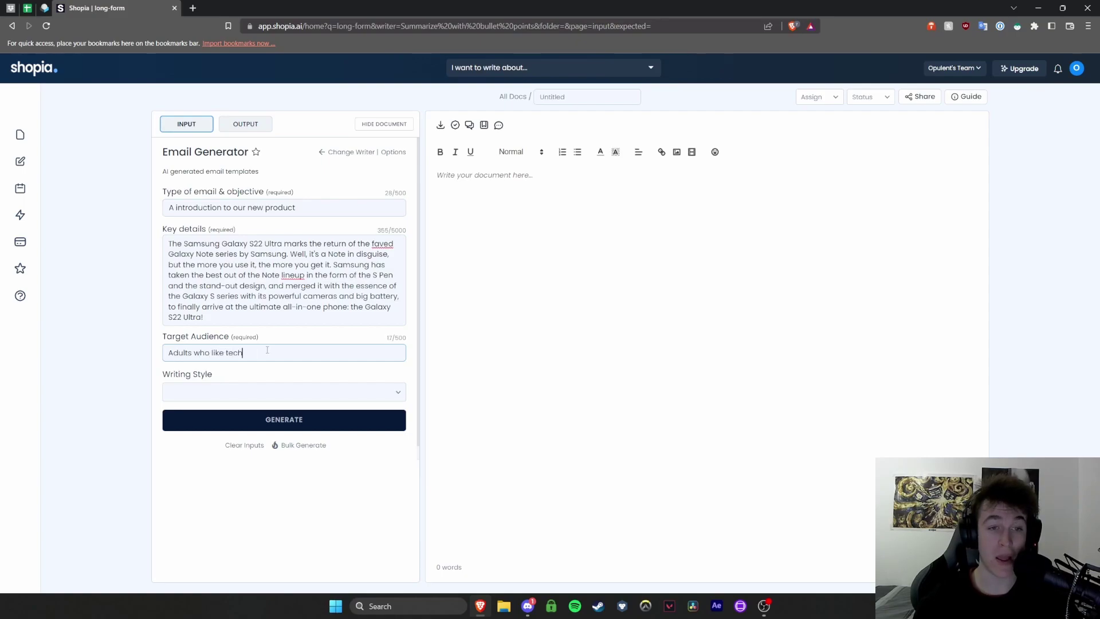
Set the writing style to Conversational and generate the email
left_click(252, 387)
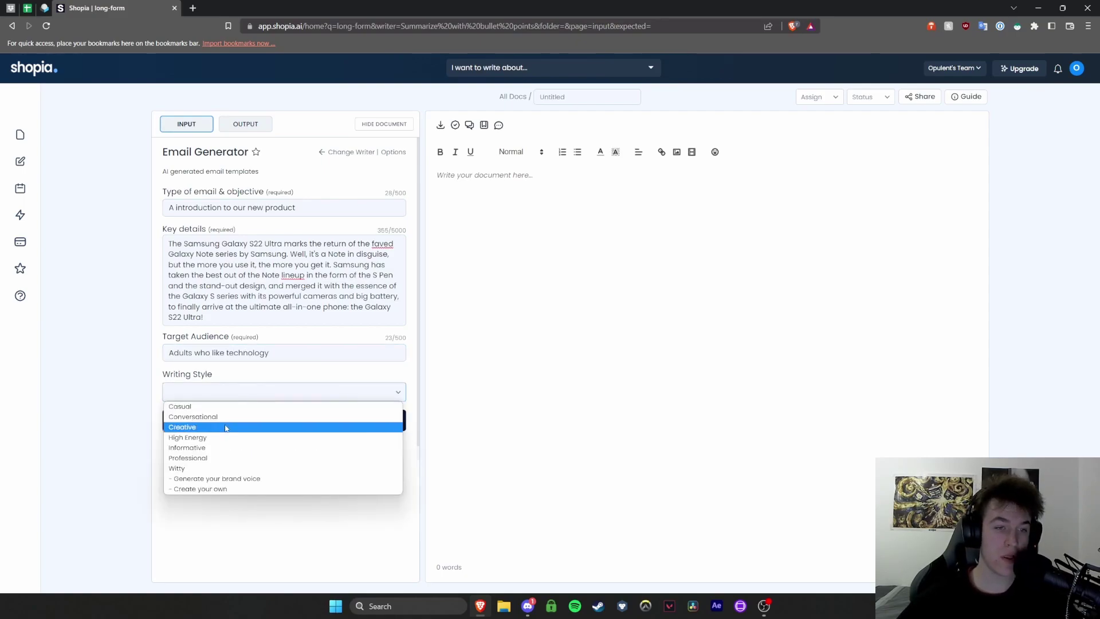
left_click(225, 423)
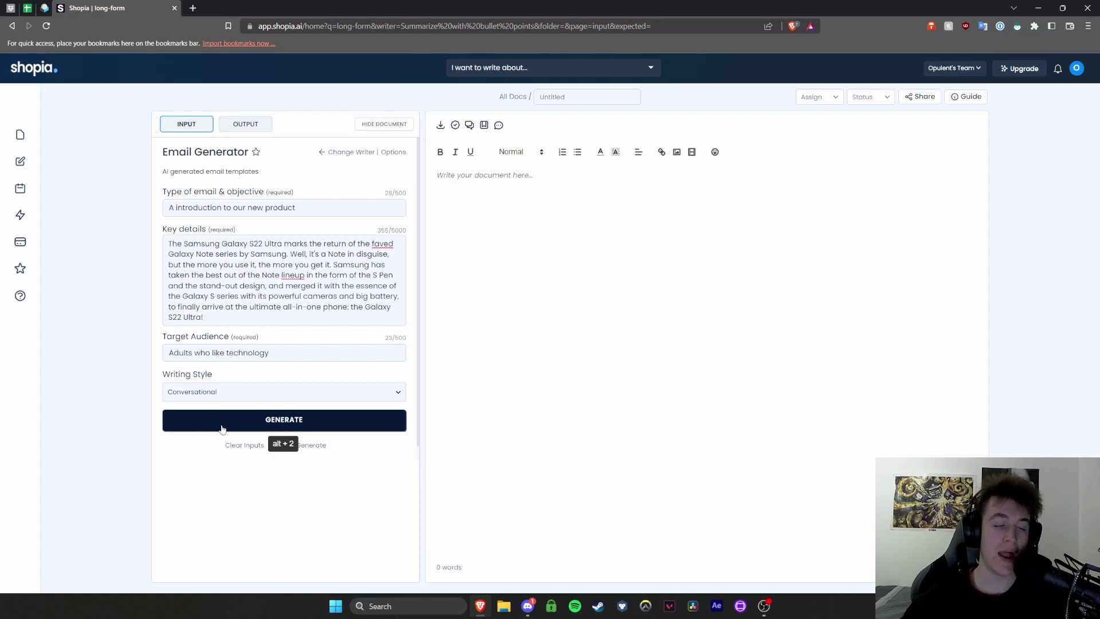
left_click(223, 428)
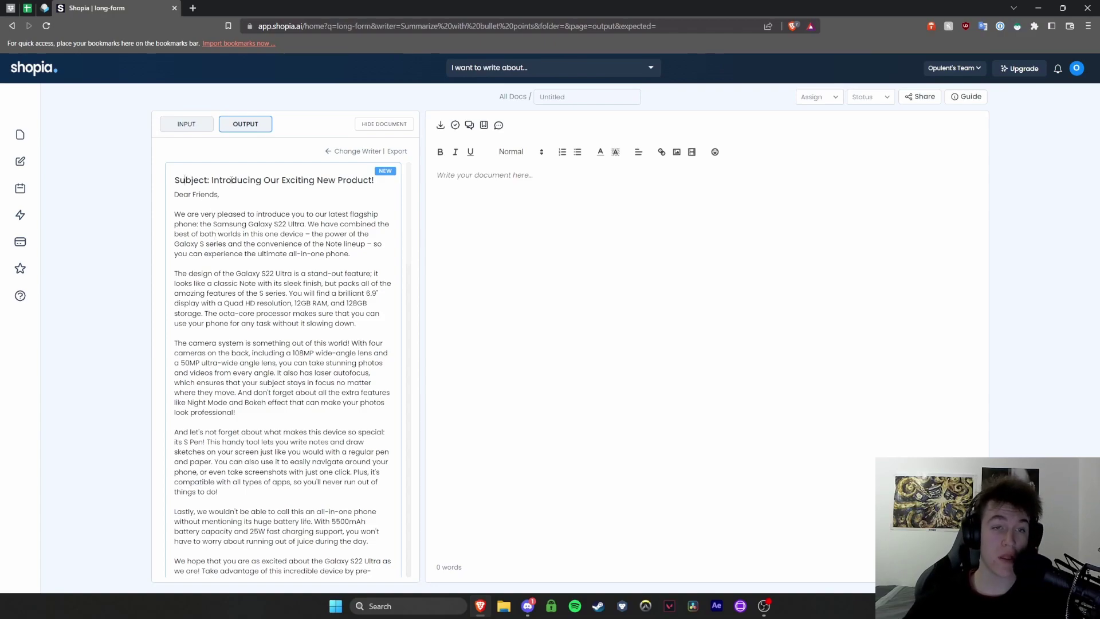
Read through the first generated email from the greeting to the sign-off, checking its feature descriptions and closing lines
left_click_drag(174, 195, 286, 286)
left_click(286, 290)
scroll(286, 290, "down", 3)
scroll(287, 287, "up", 2)
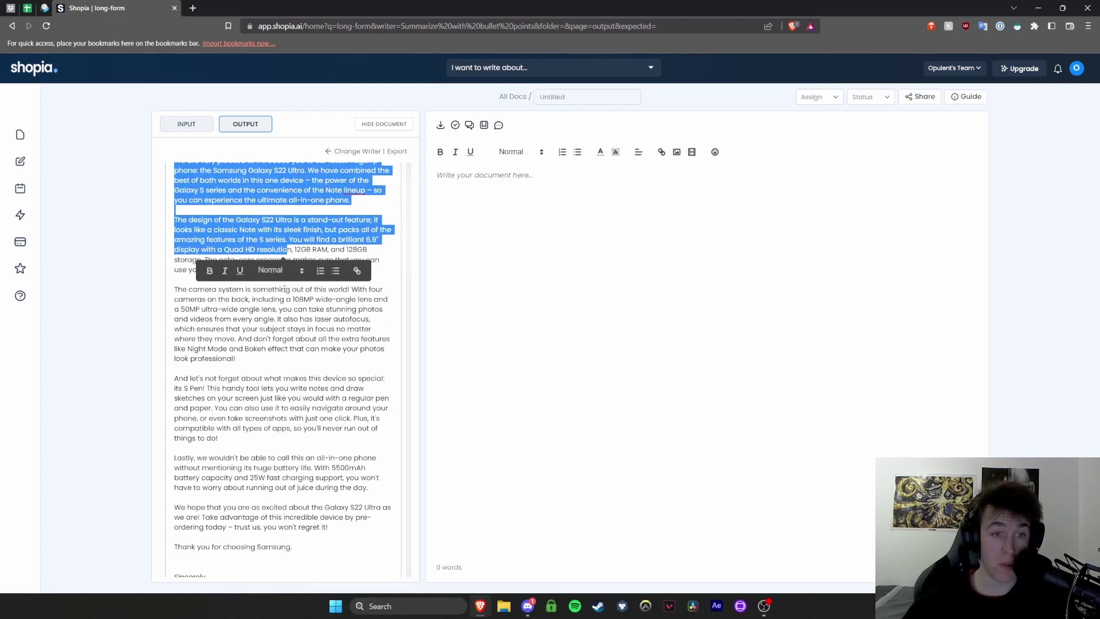
left_click(284, 330)
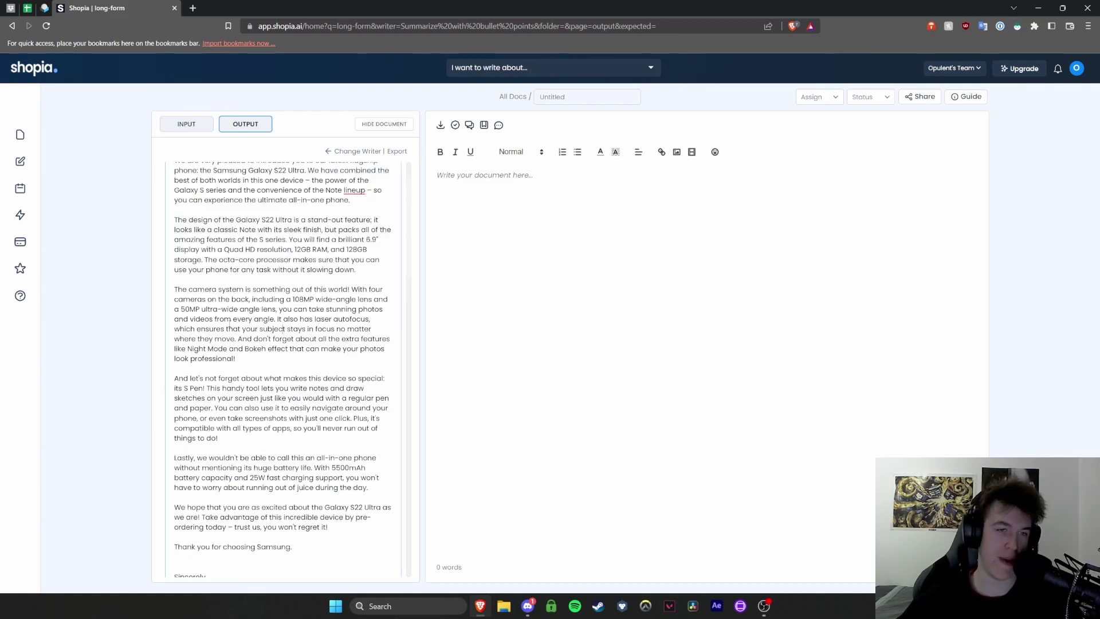
mouse_move(173, 378)
left_mouse_down()
mouse_move(394, 383)
mouse_move(381, 393)
left_mouse_up()
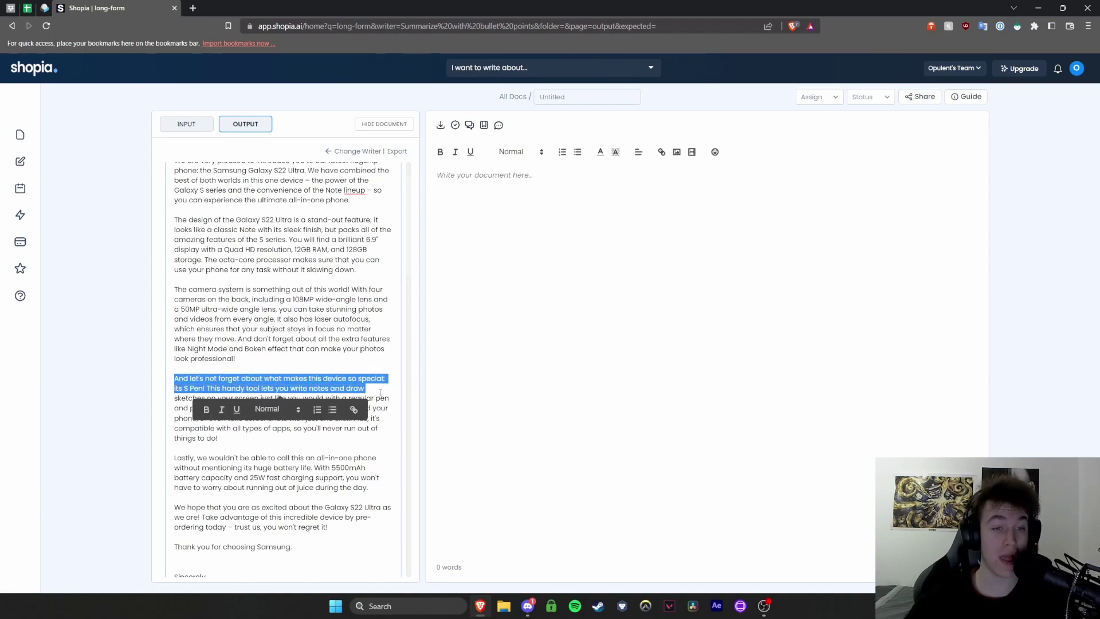
left_click(285, 392)
left_click_drag(174, 397, 291, 398)
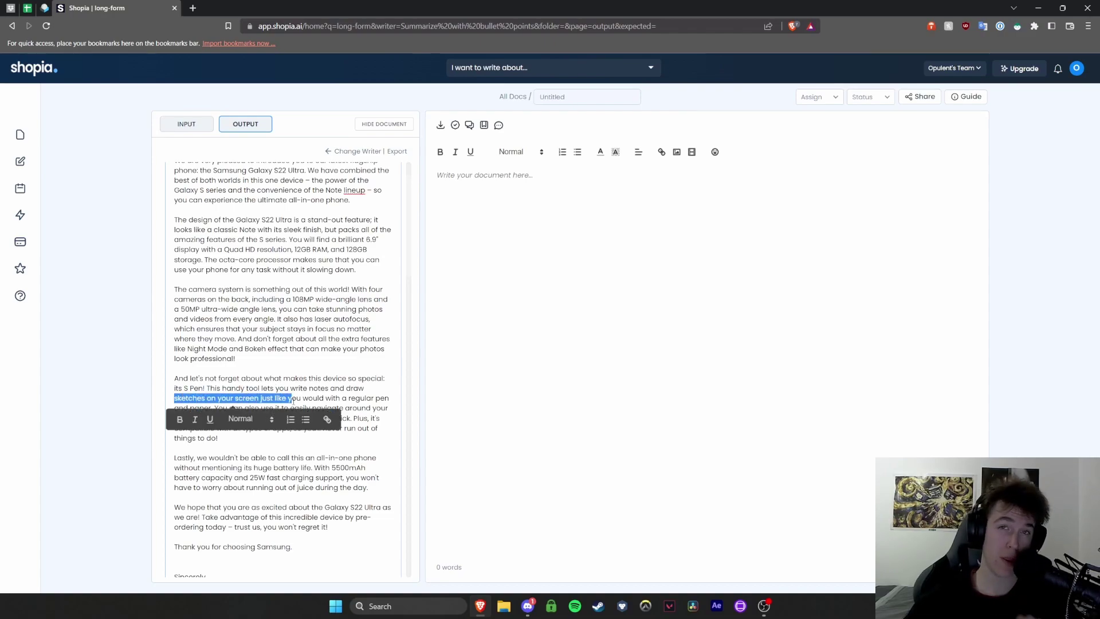
left_click(233, 408)
left_click_drag(219, 408, 318, 412)
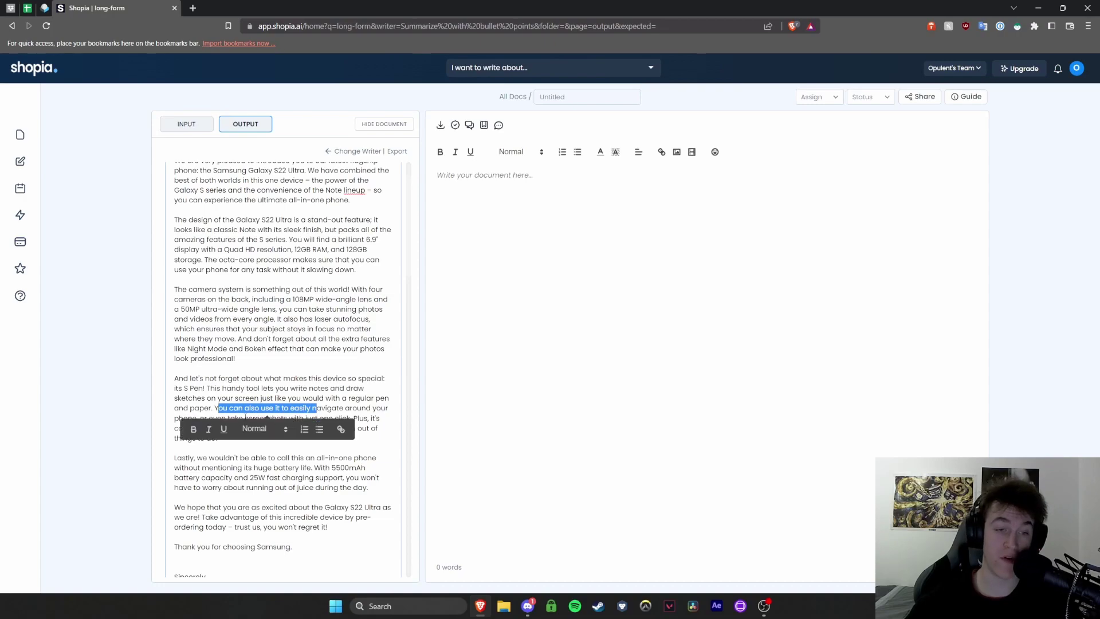
left_click(235, 397)
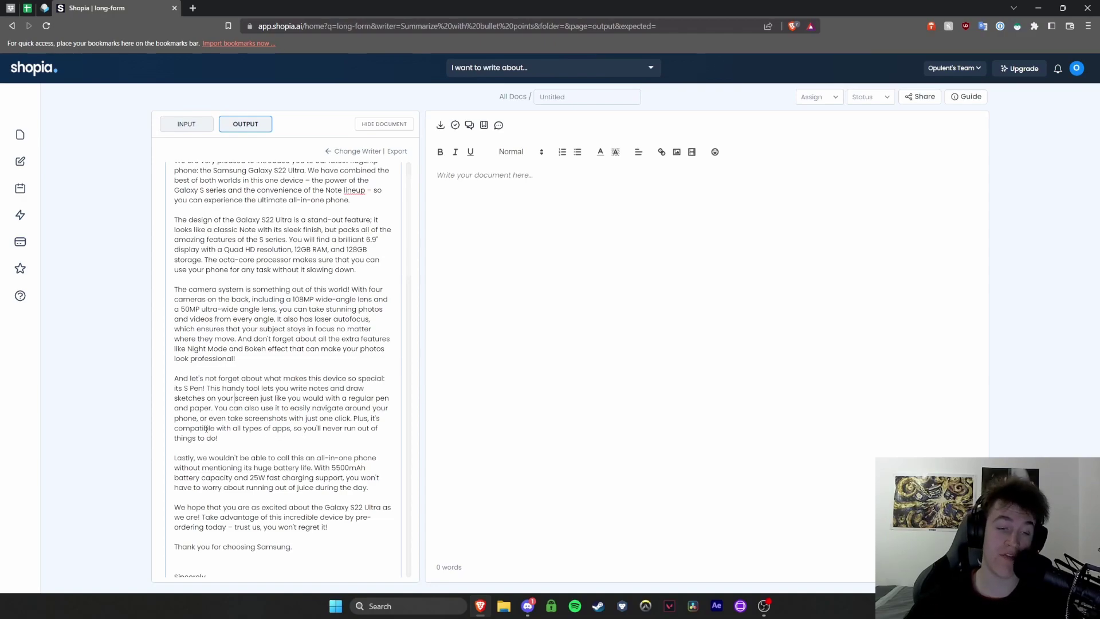
scroll(205, 428, "down", 1)
left_click_drag(174, 493, 307, 489)
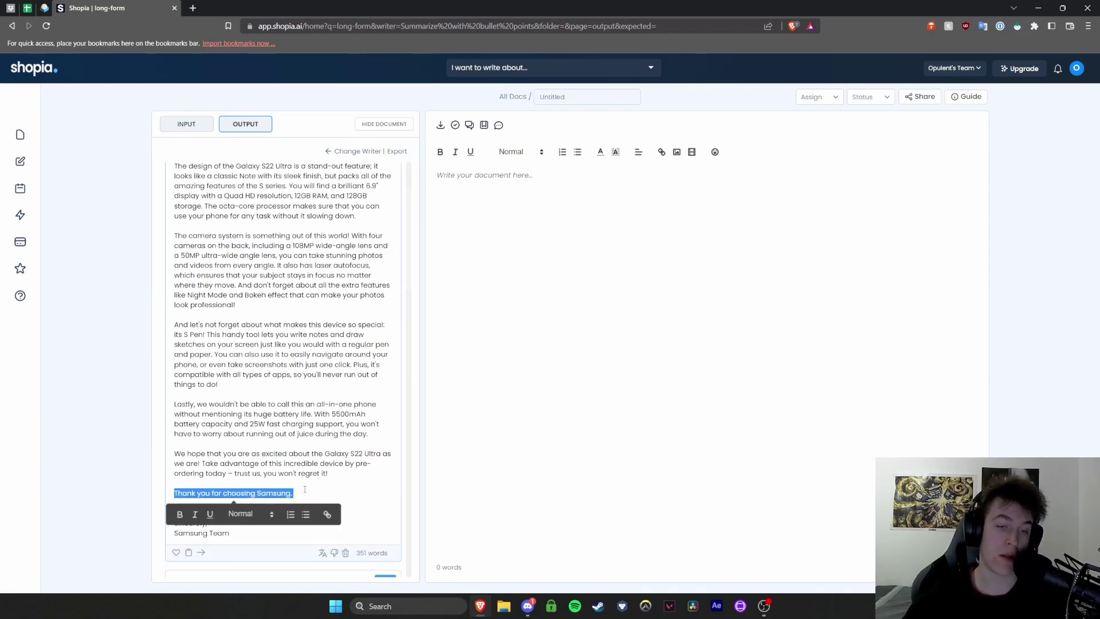
left_click(288, 510)
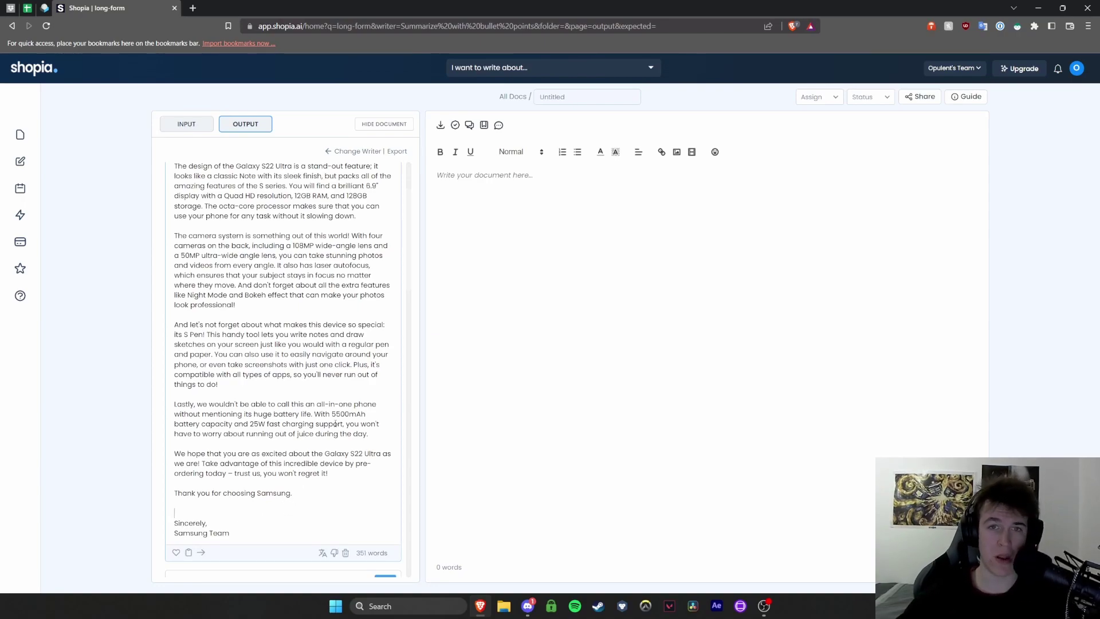
left_click(544, 71)
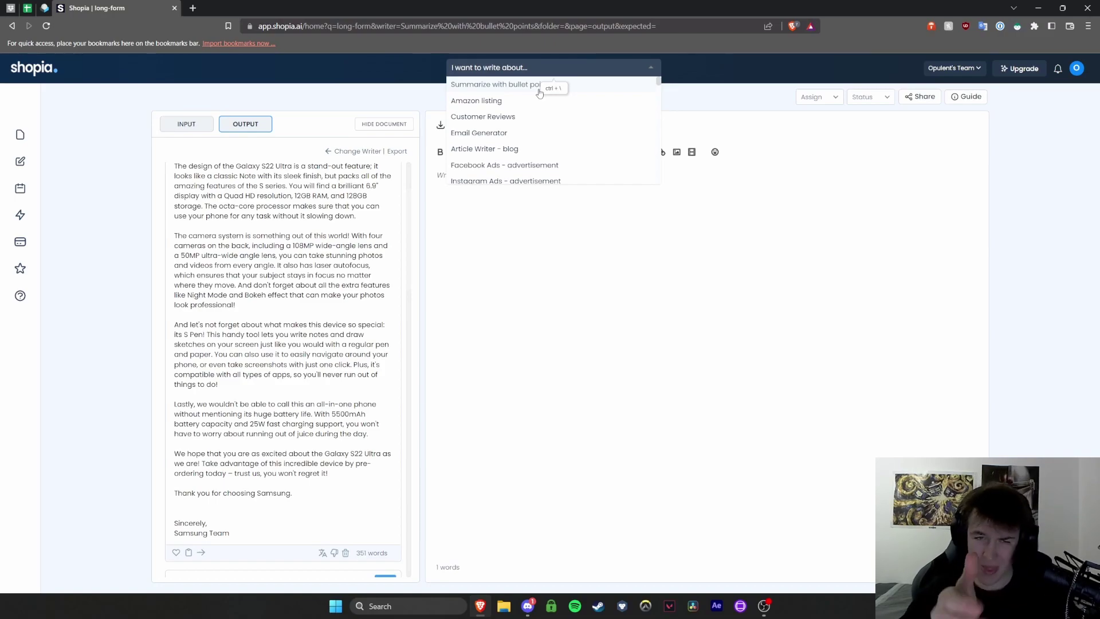
left_click(704, 225)
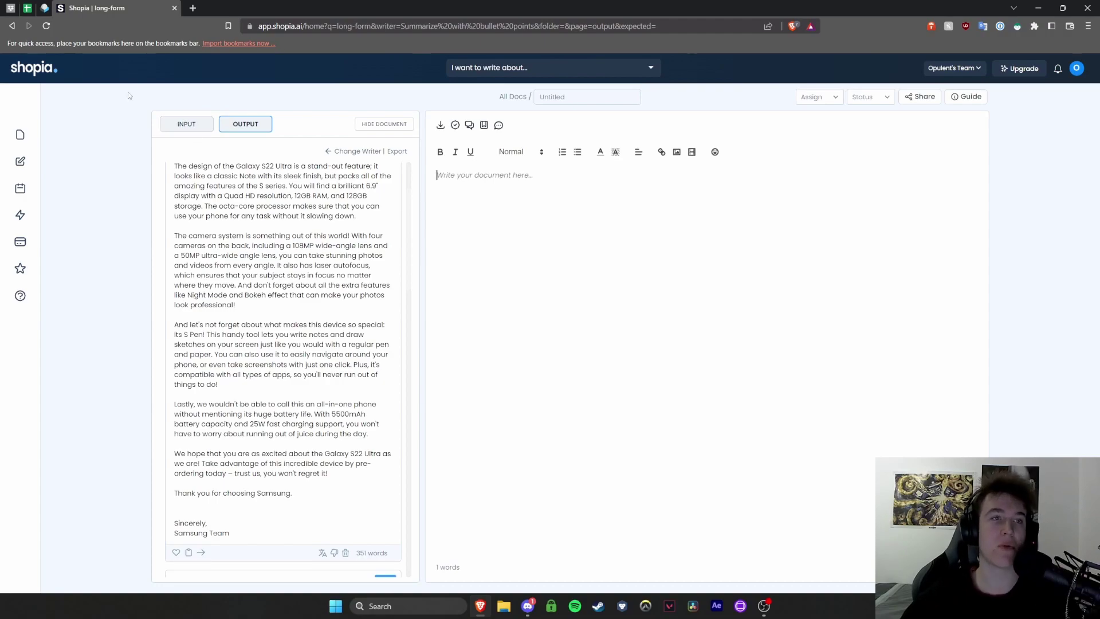
Go to the Content Planner and start adding a content cluster by topic
left_click(25, 195)
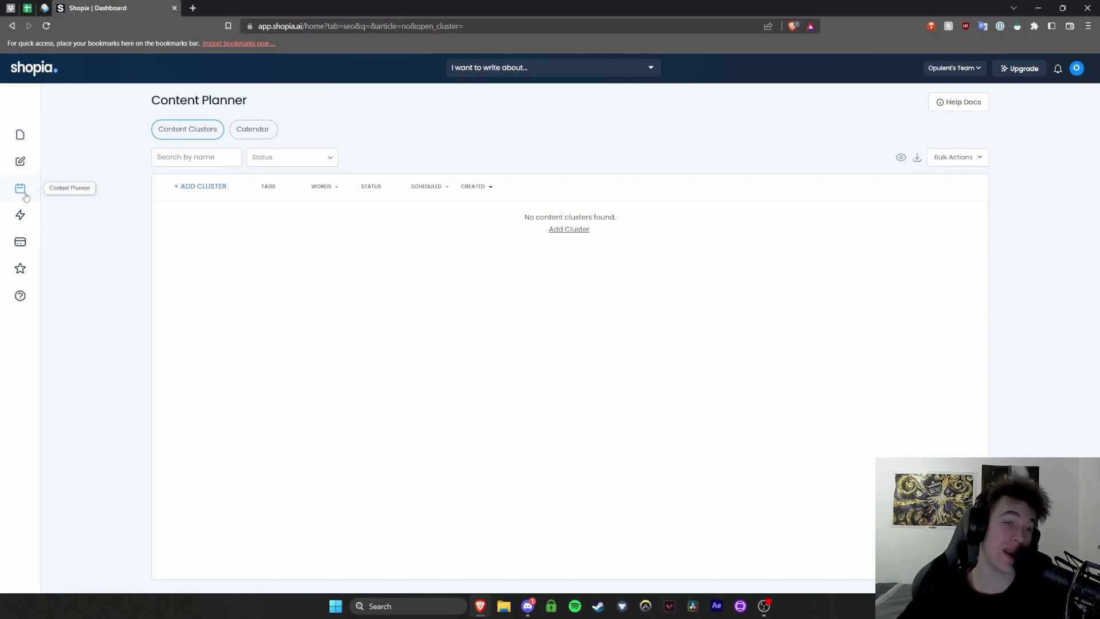
left_click_drag(523, 219, 630, 217)
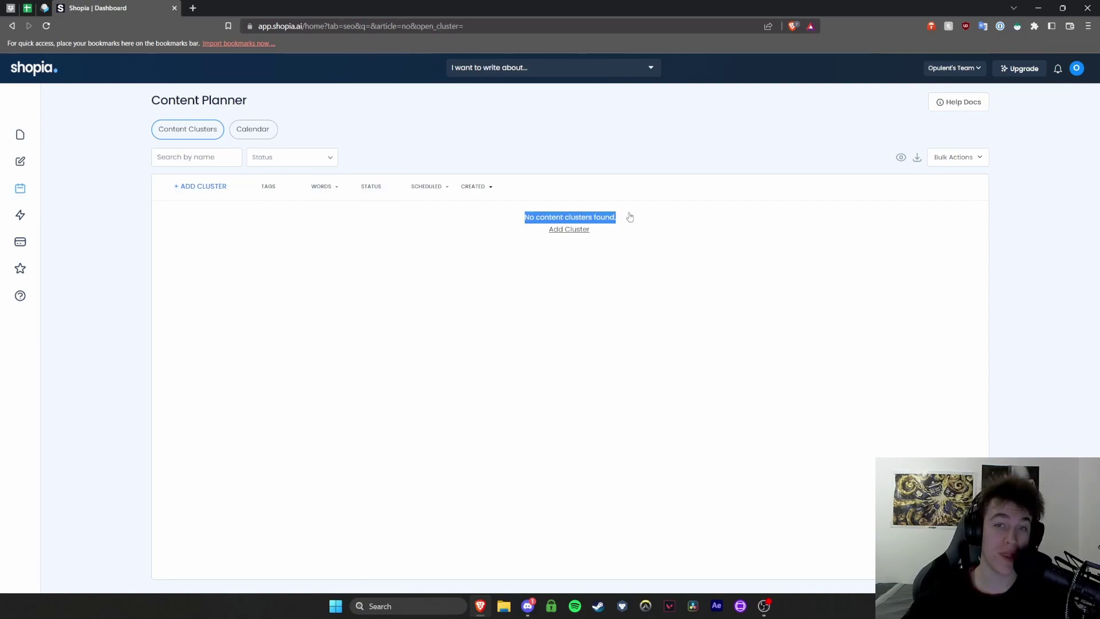
left_click(567, 230)
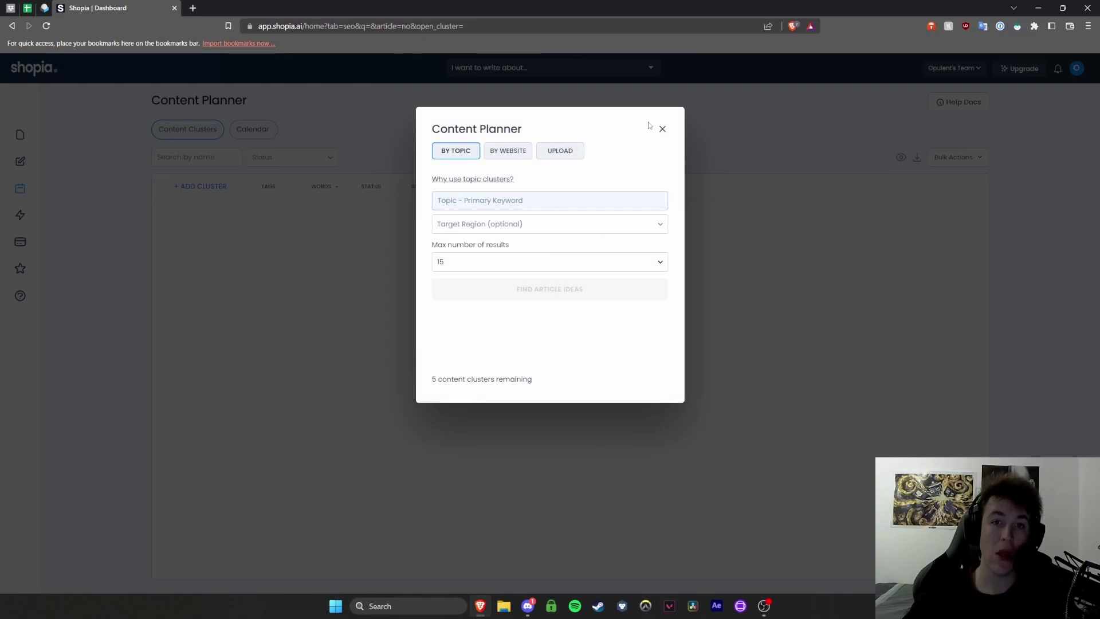
left_click(663, 129)
left_click(570, 231)
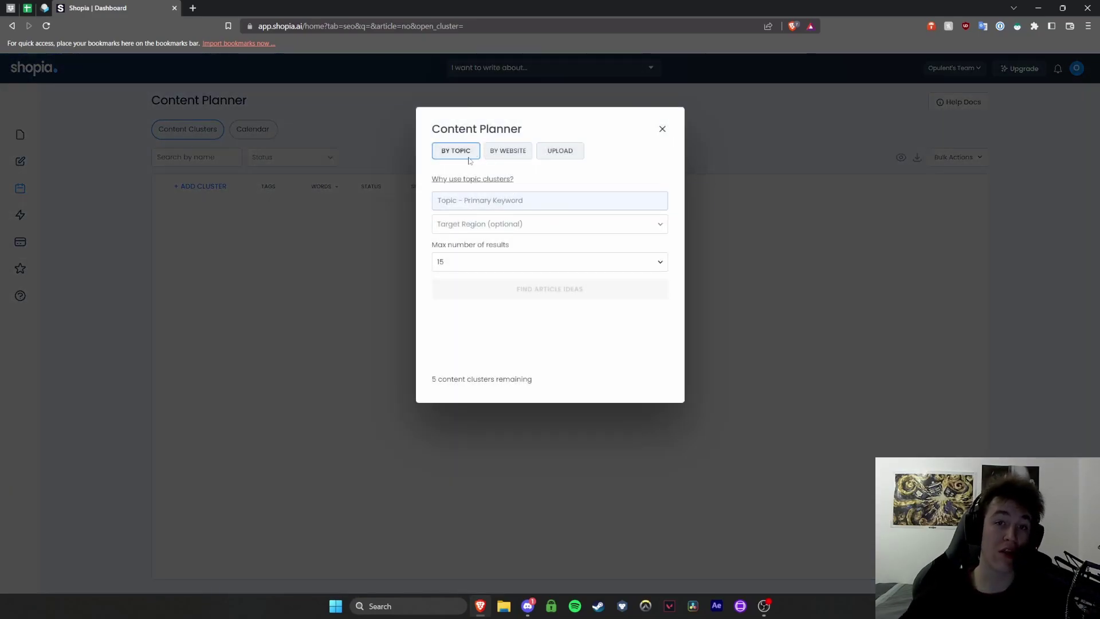
left_click_drag(439, 130, 442, 141)
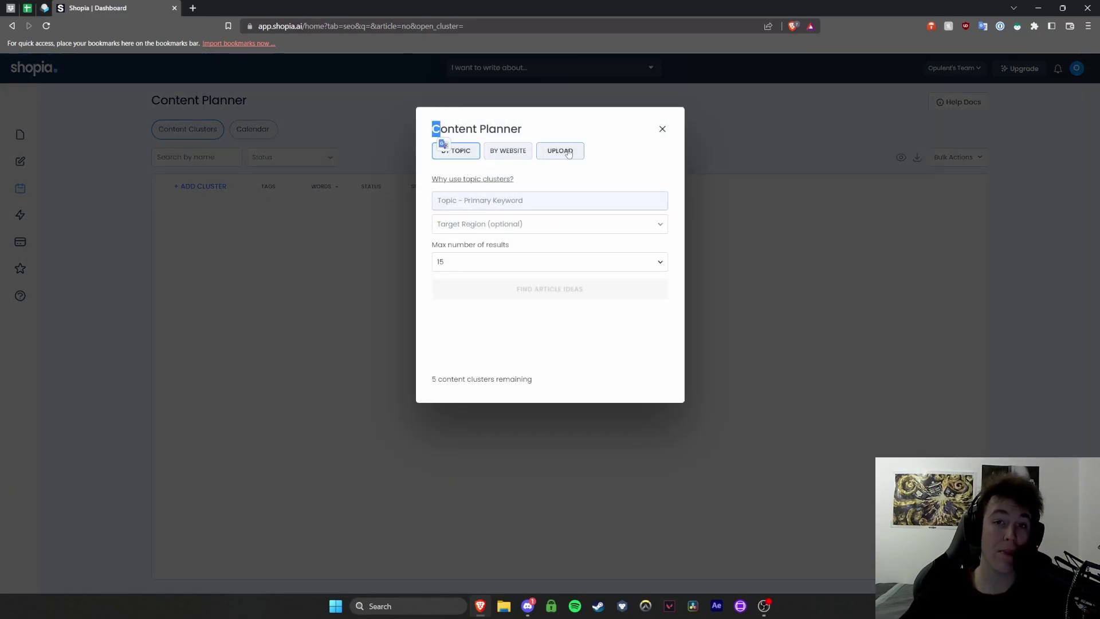
mouse_move(440, 178)
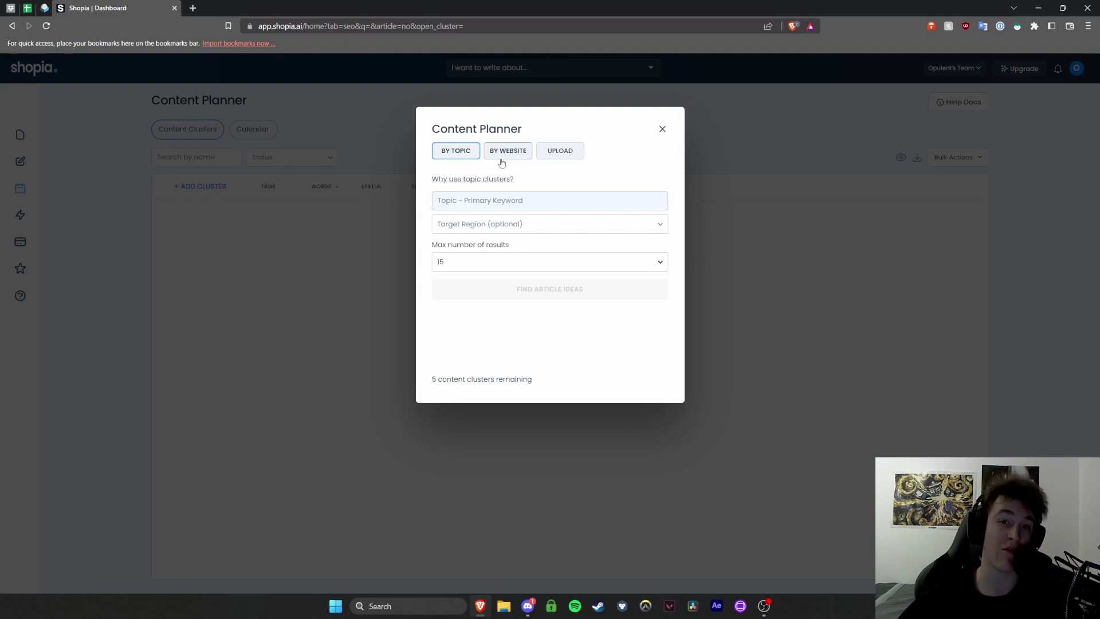
Look over the topic cluster settings, checking the choices for target region and maximum number of results
left_click(451, 201)
left_click(481, 224)
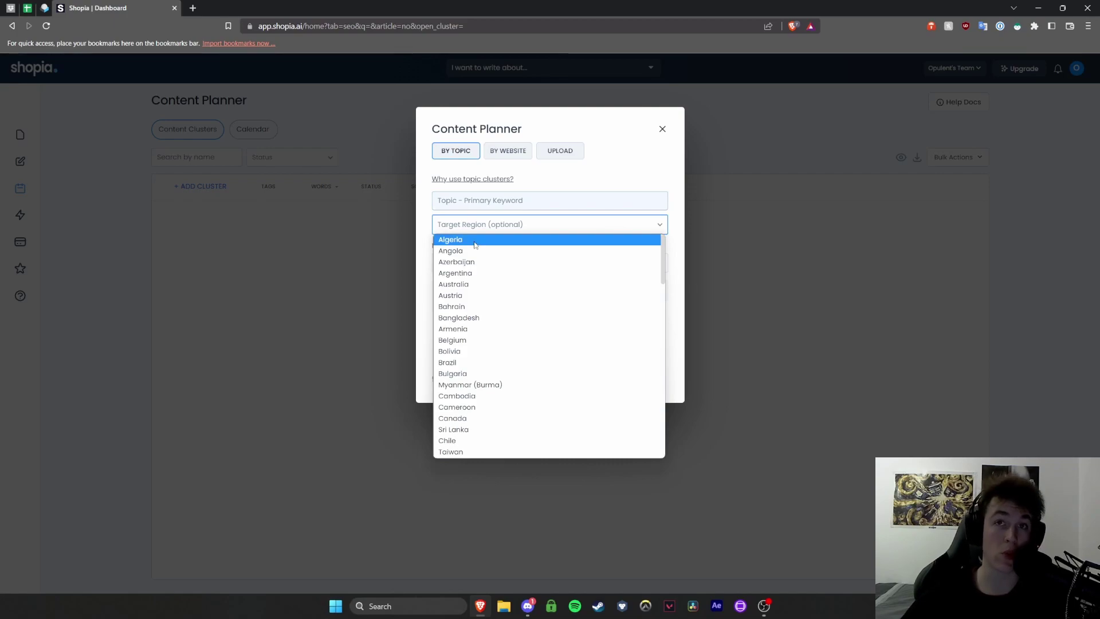
left_click(468, 199)
left_click(475, 225)
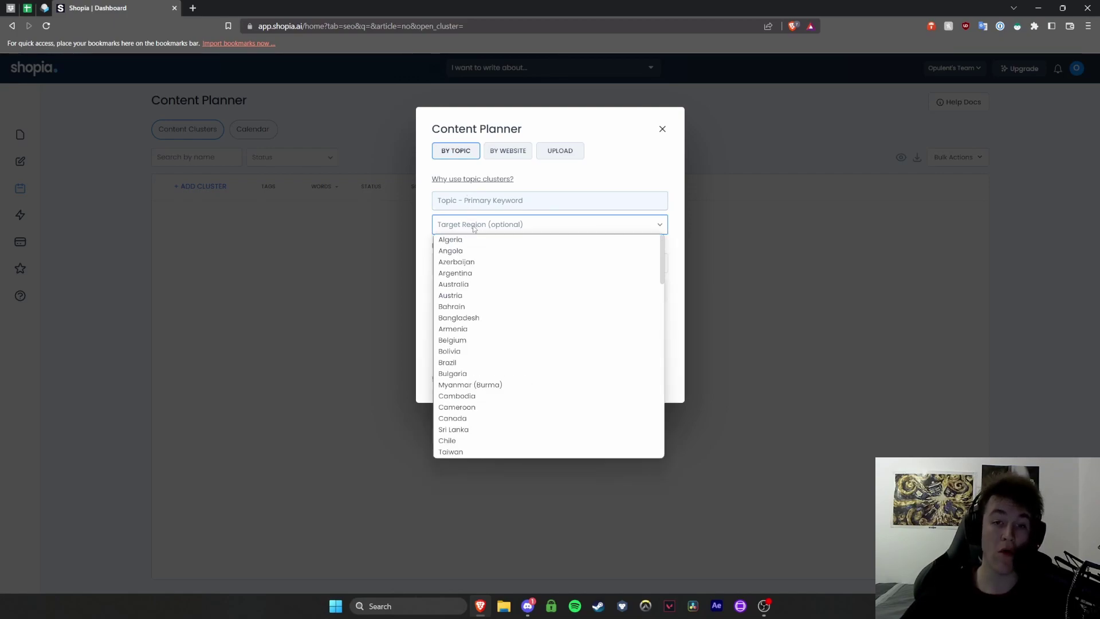
left_click(487, 198)
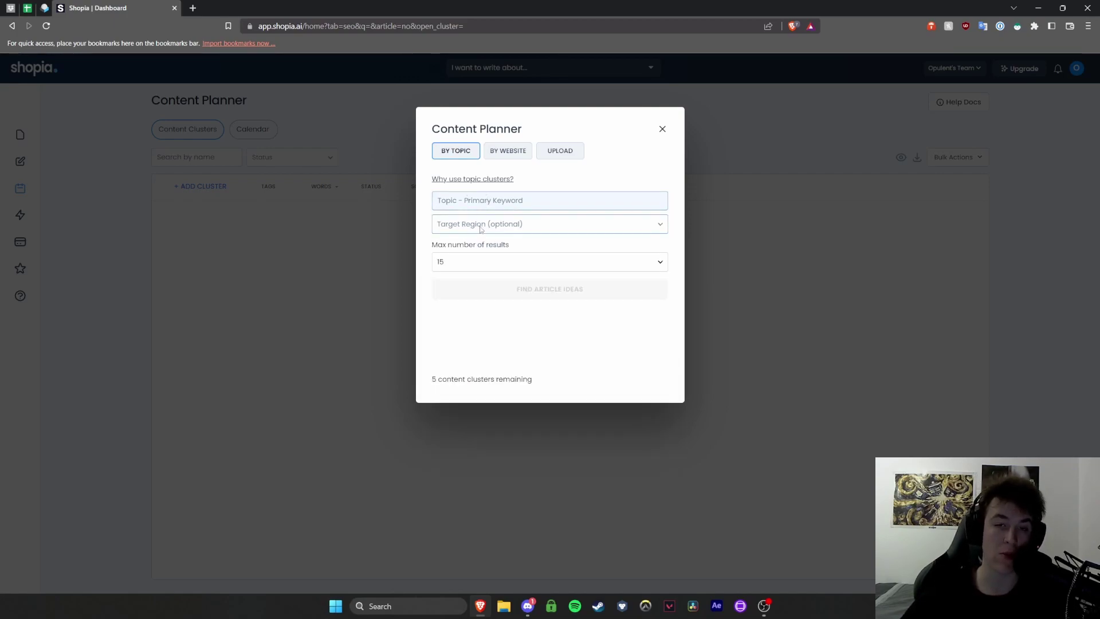
left_click(474, 264)
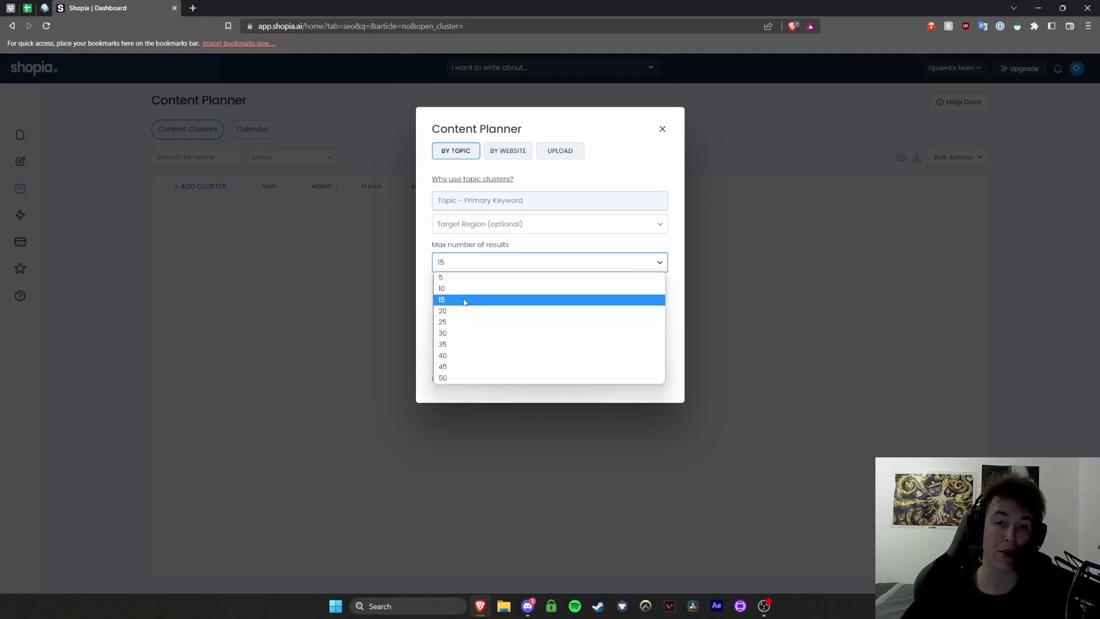
left_click(394, 246)
Examine the other ways of adding a cluster, reading the descriptions of the website and CSV upload methods
left_click(506, 151)
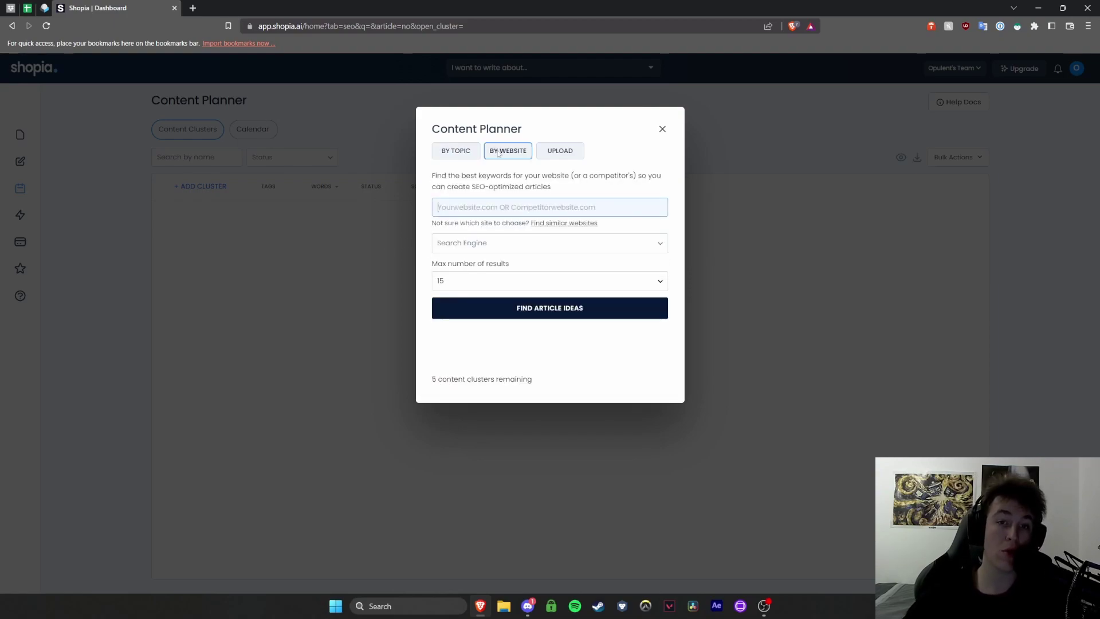
left_click_drag(427, 178, 570, 179)
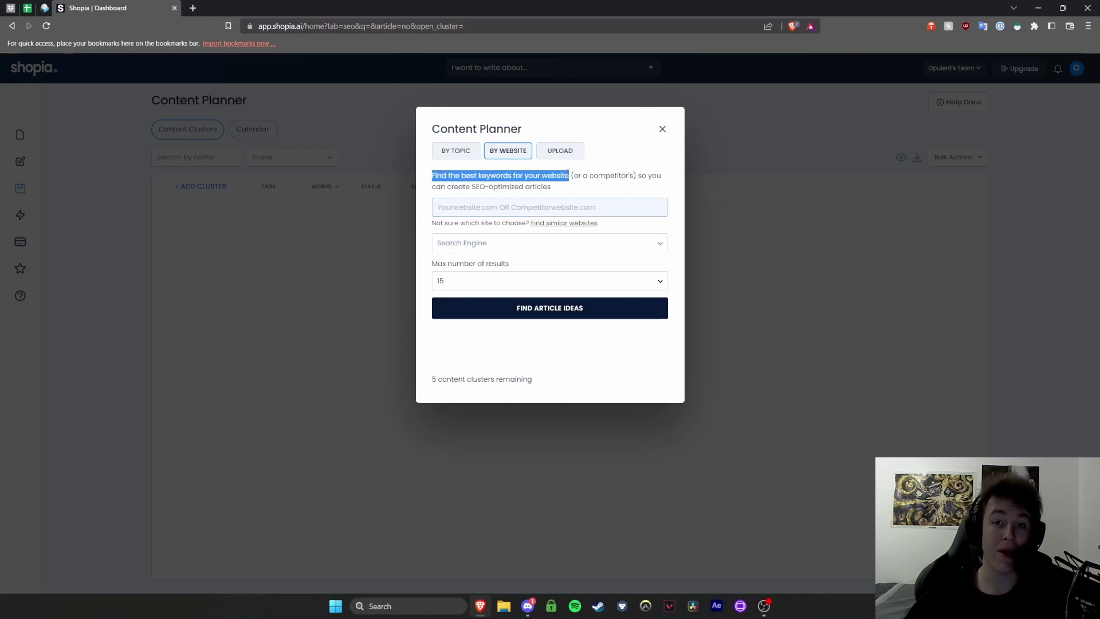
left_click(554, 174)
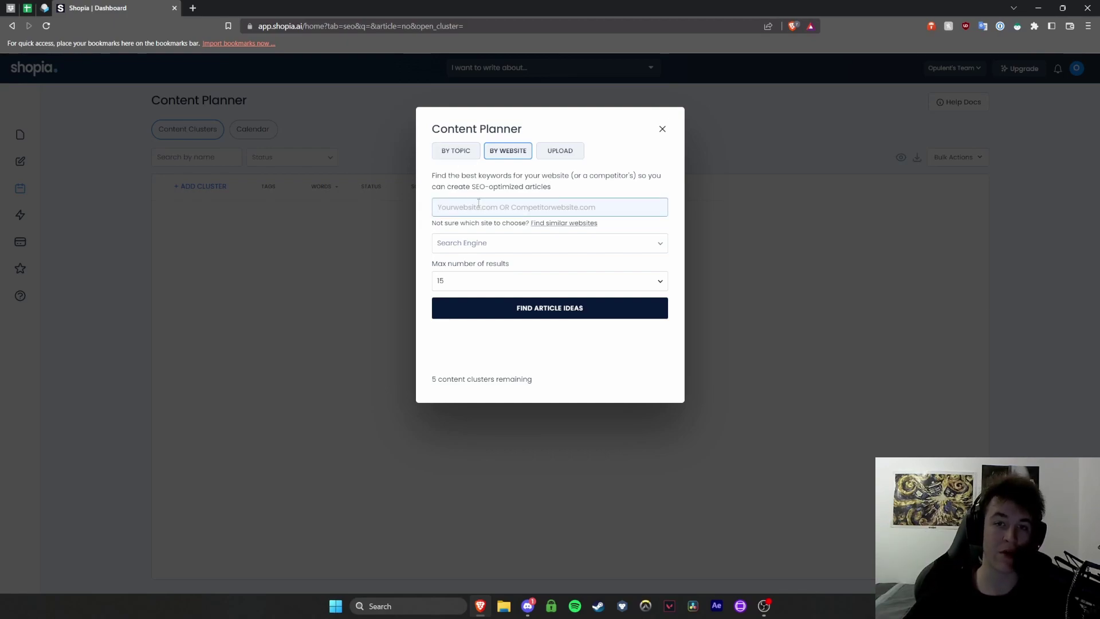
left_click(559, 150)
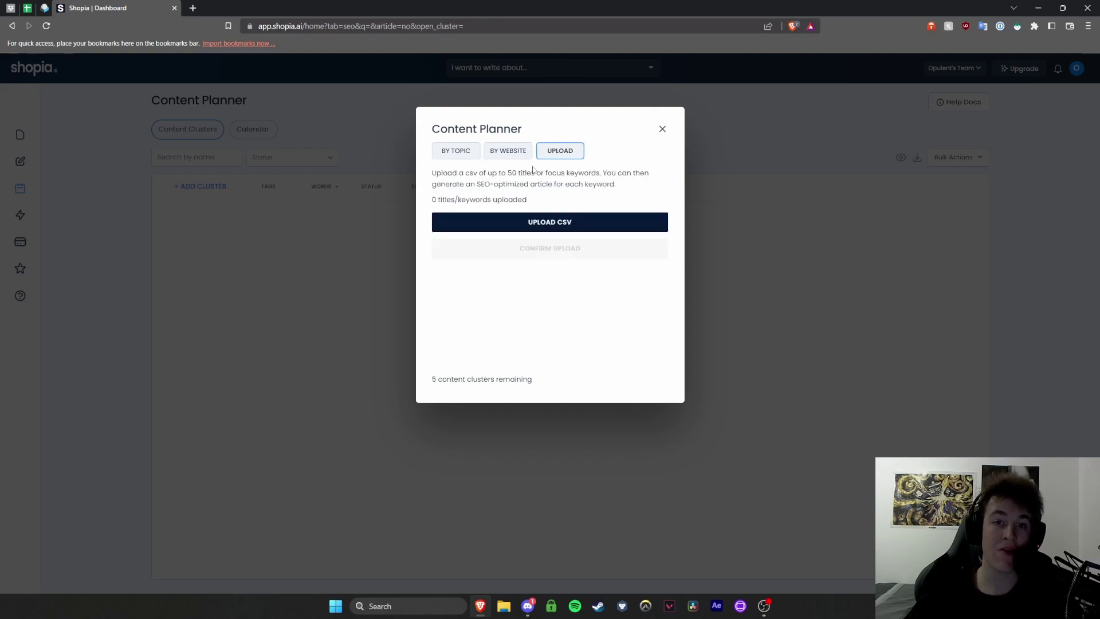
left_click_drag(434, 176, 549, 184)
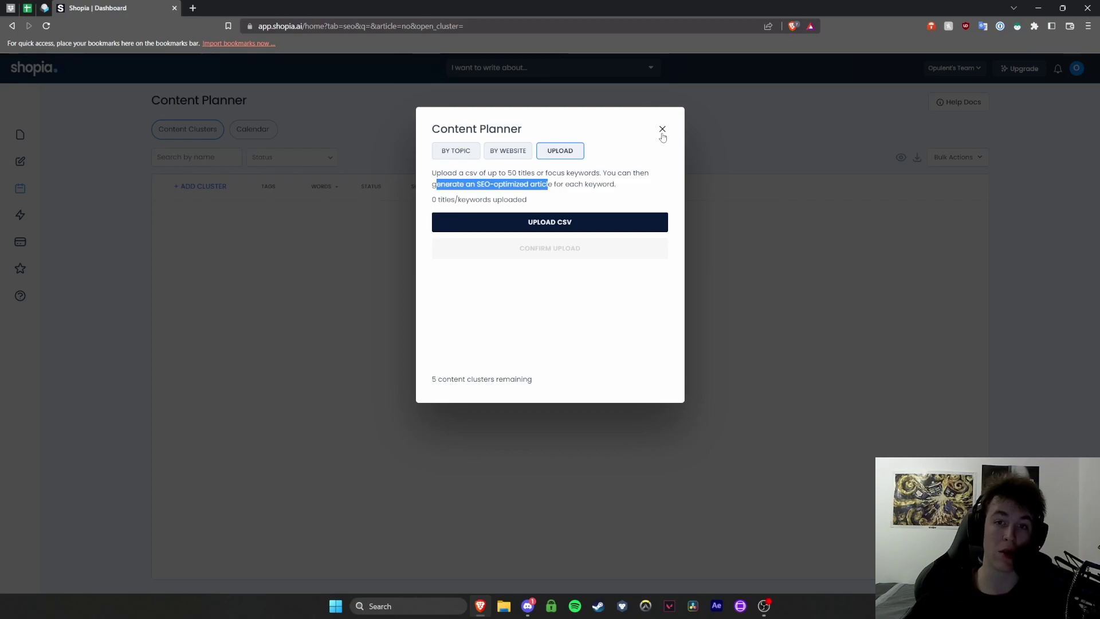
Search for article ideas by topic with the primary keyword "Samsung" and Canada as the target region
left_click(457, 151)
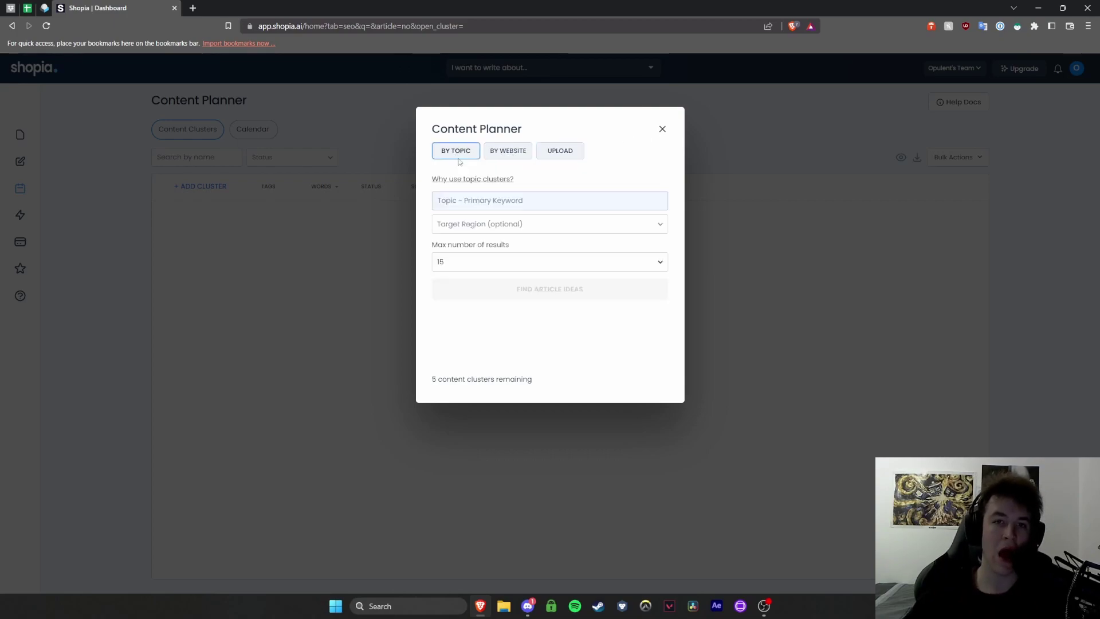
left_click(479, 200)
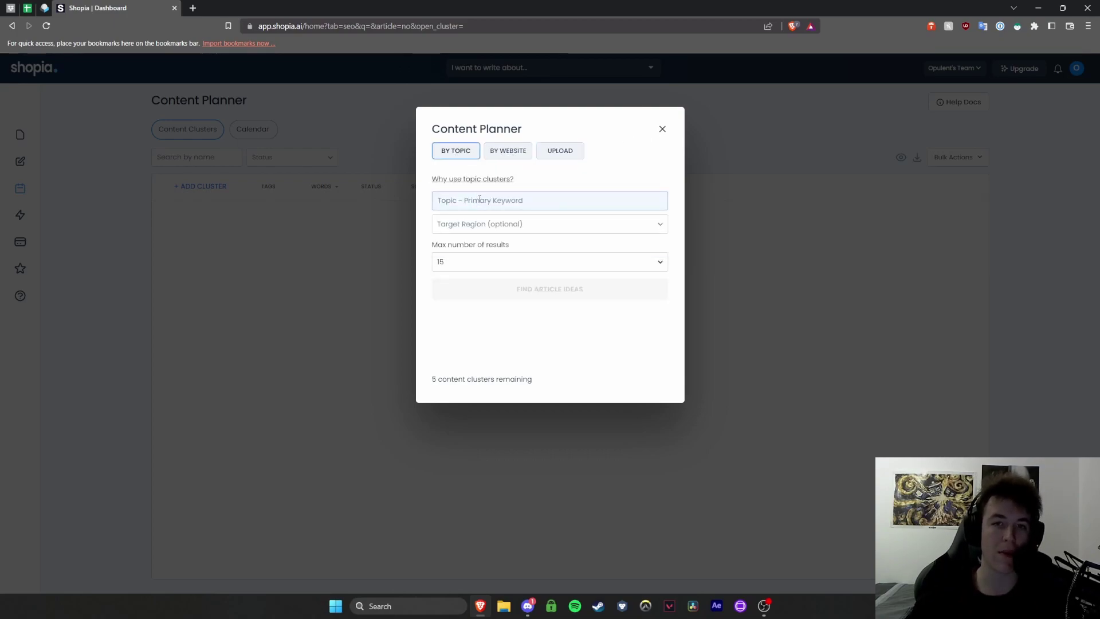
type("Samsung")
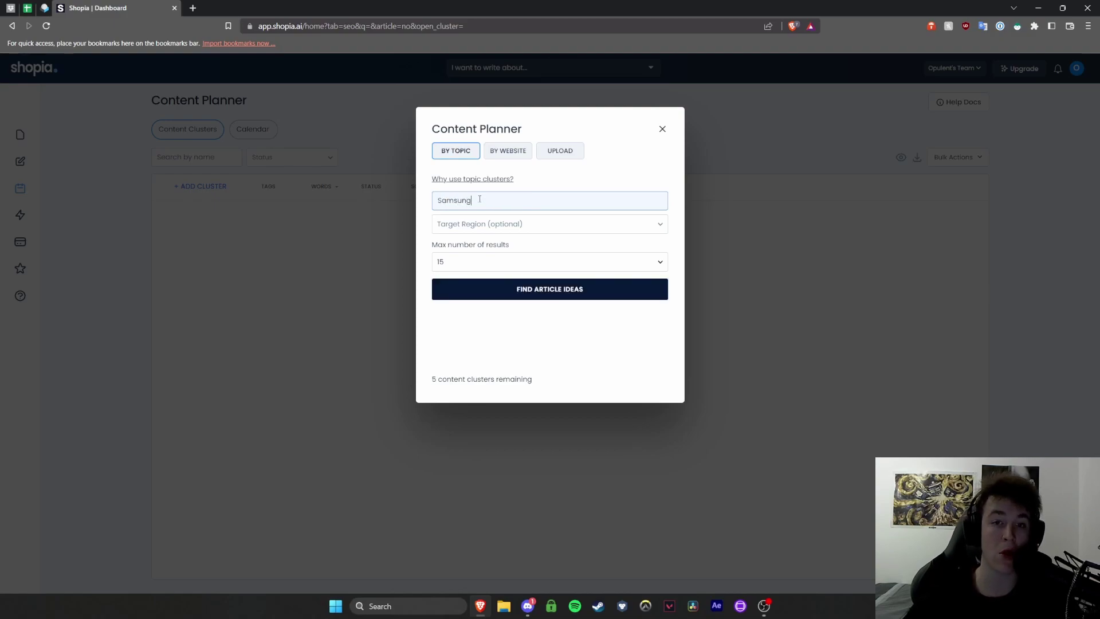
left_click(481, 224)
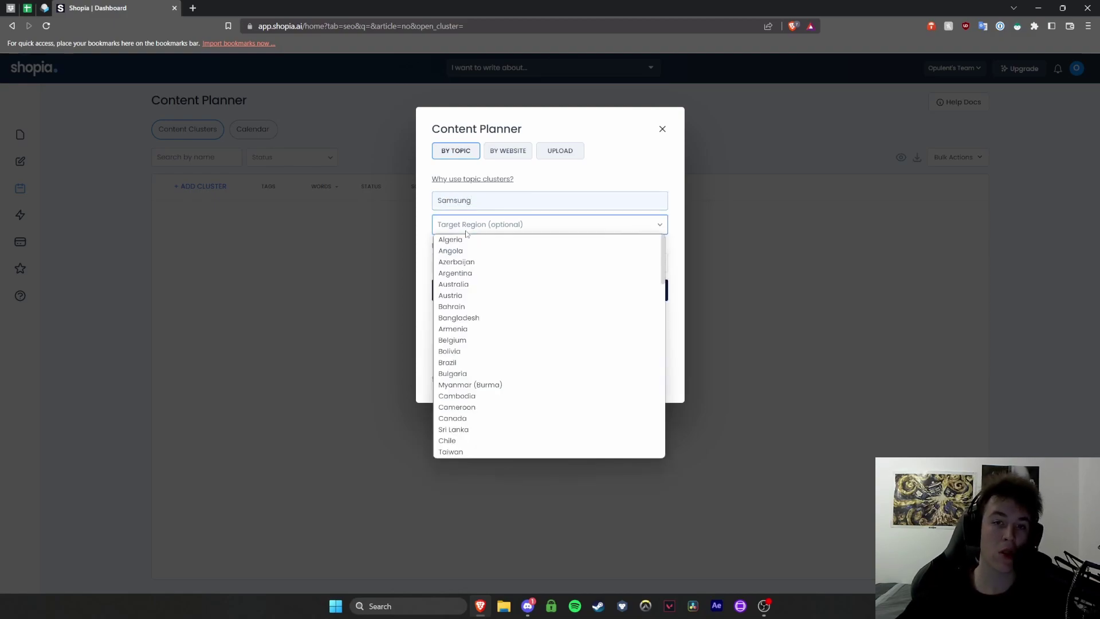
left_click(463, 419)
left_click(486, 292)
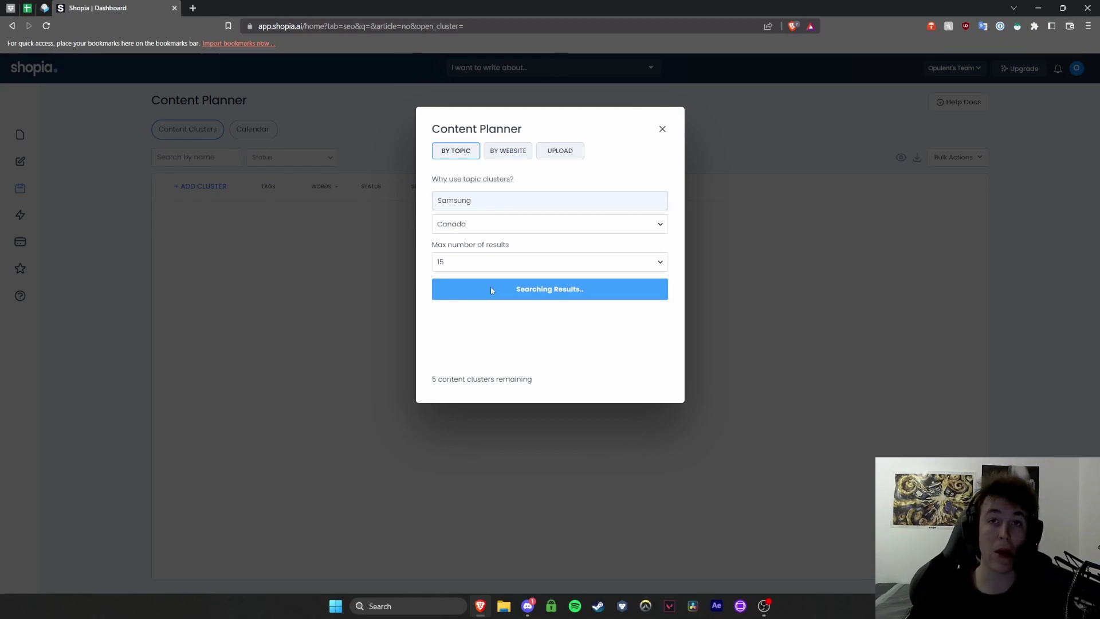
left_click(265, 239)
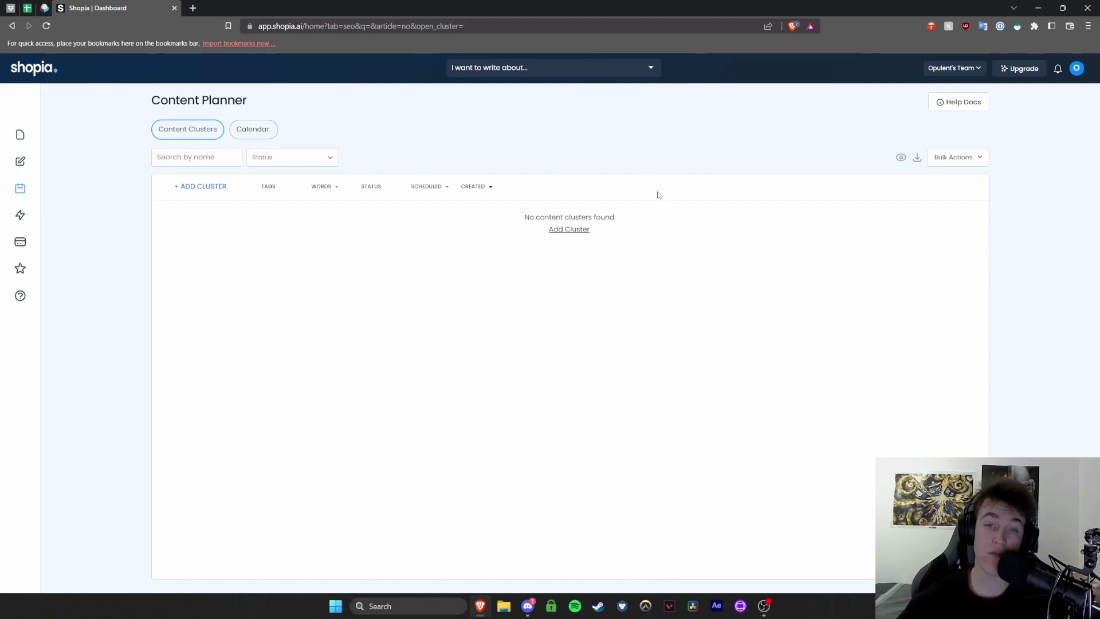
Check which bulk actions the Content Planner offers for clusters
left_click(949, 160)
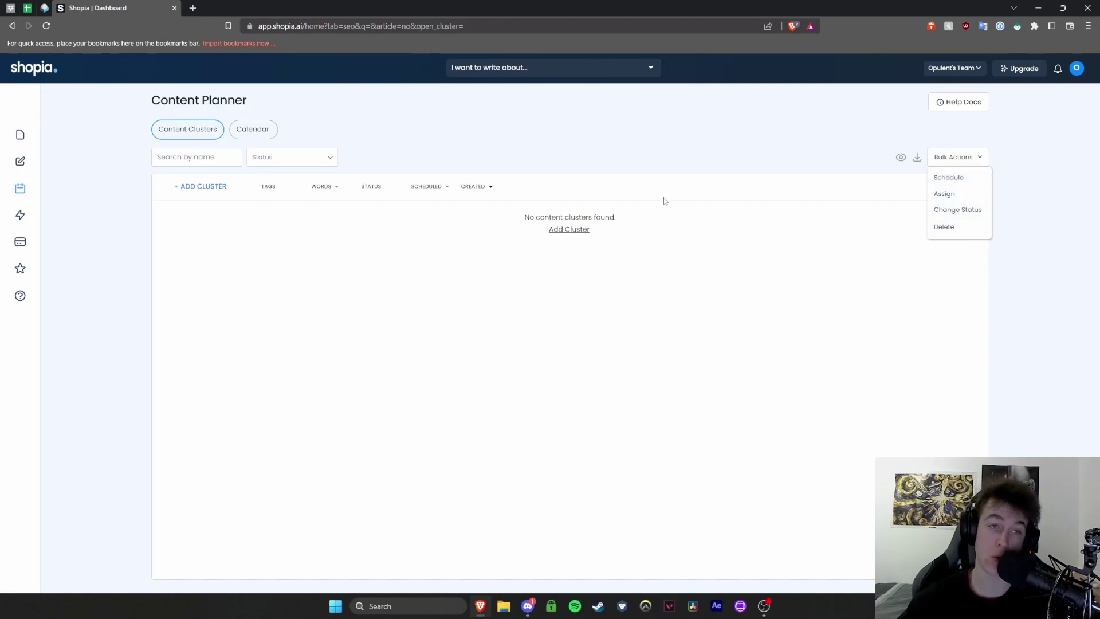
left_click(258, 284)
Open the integrations page and browse the connectable apps and the Zaps popular with Shopia users
left_click(21, 216)
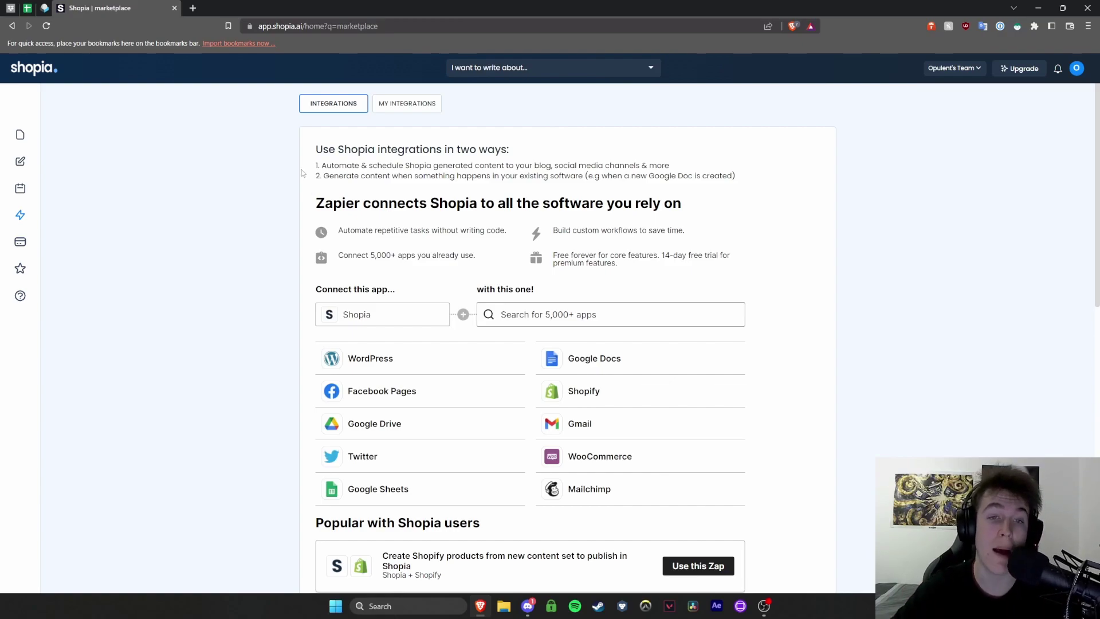
scroll(420, 238, "down", 1)
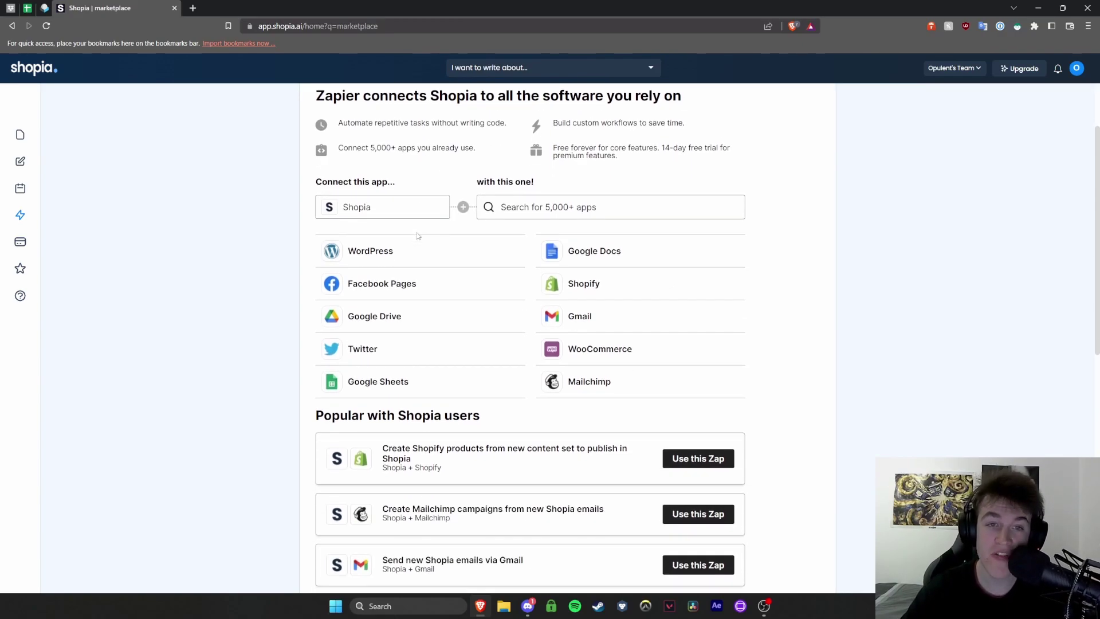
scroll(420, 237, "down", 3)
scroll(419, 235, "up", 4)
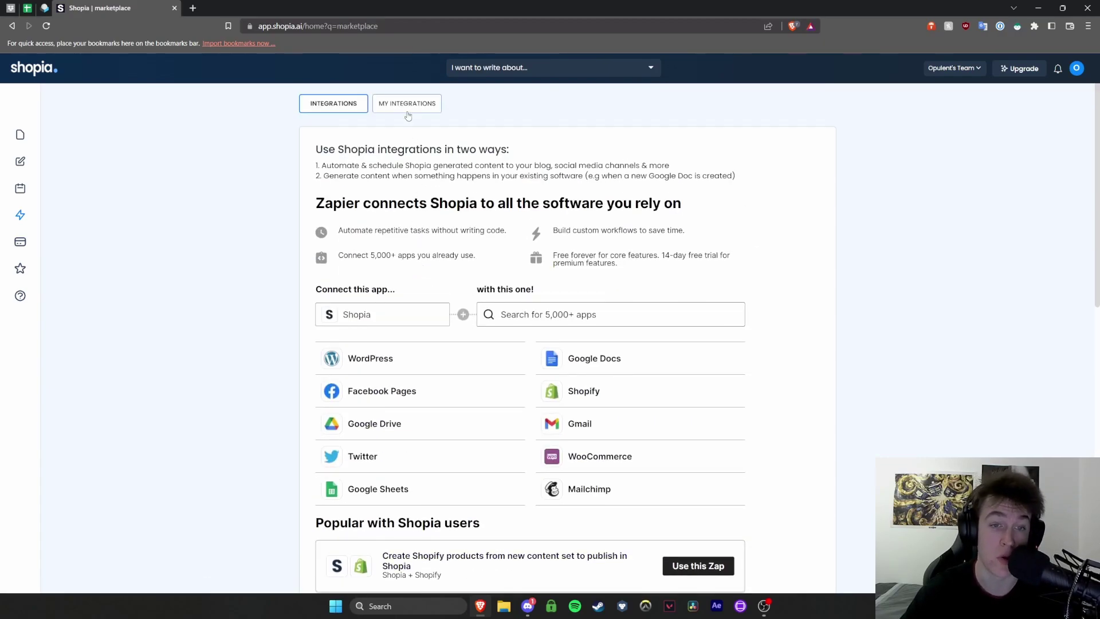
scroll(408, 116, "down", 3)
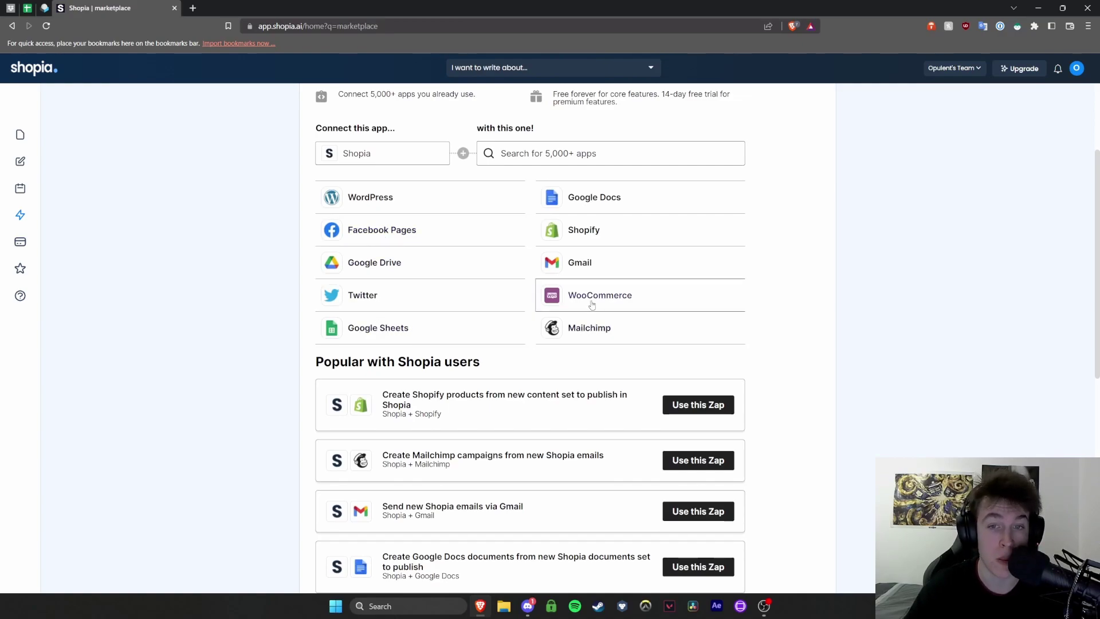
scroll(588, 233, "down", 5)
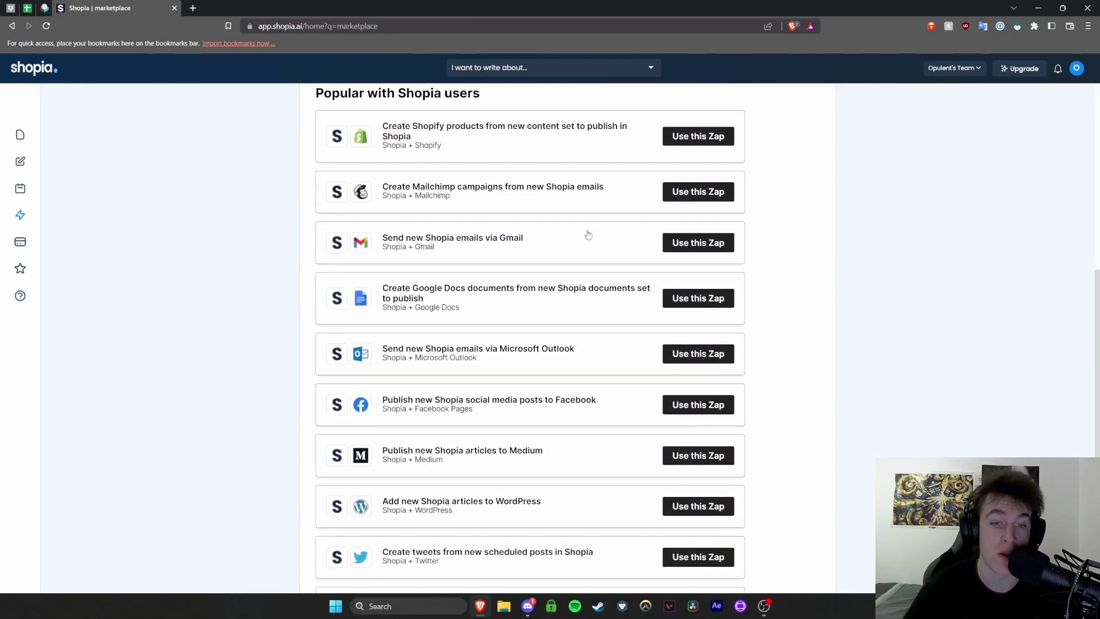
scroll(586, 234, "down", 3)
scroll(585, 236, "up", 10)
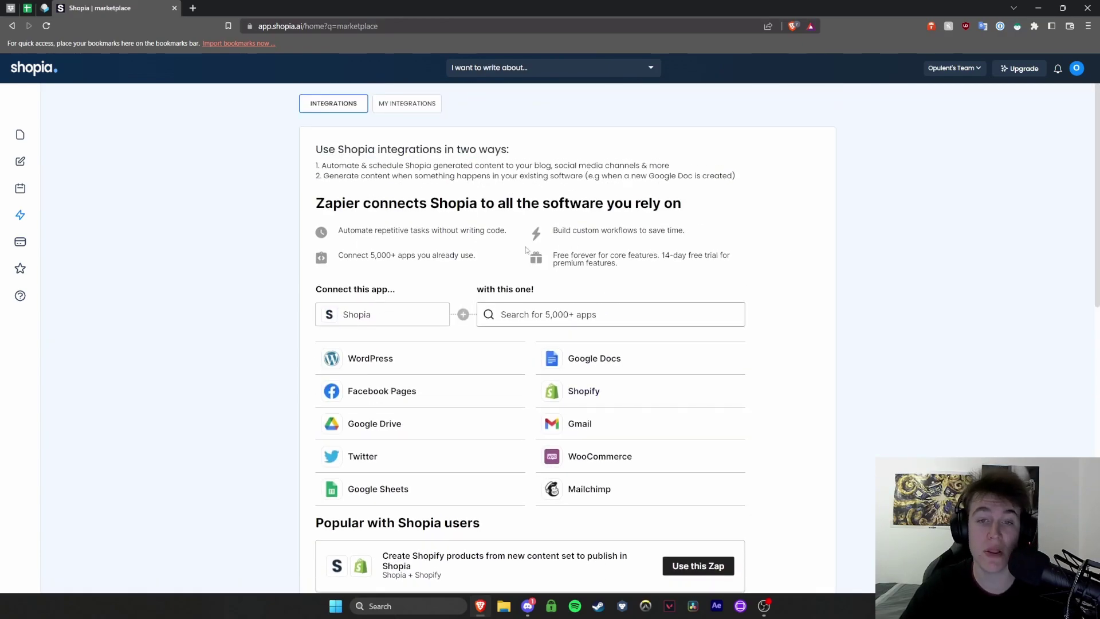
Choose Google Drive as the app to connect with Shopia and highlight the introduction to integrations
left_click(407, 425)
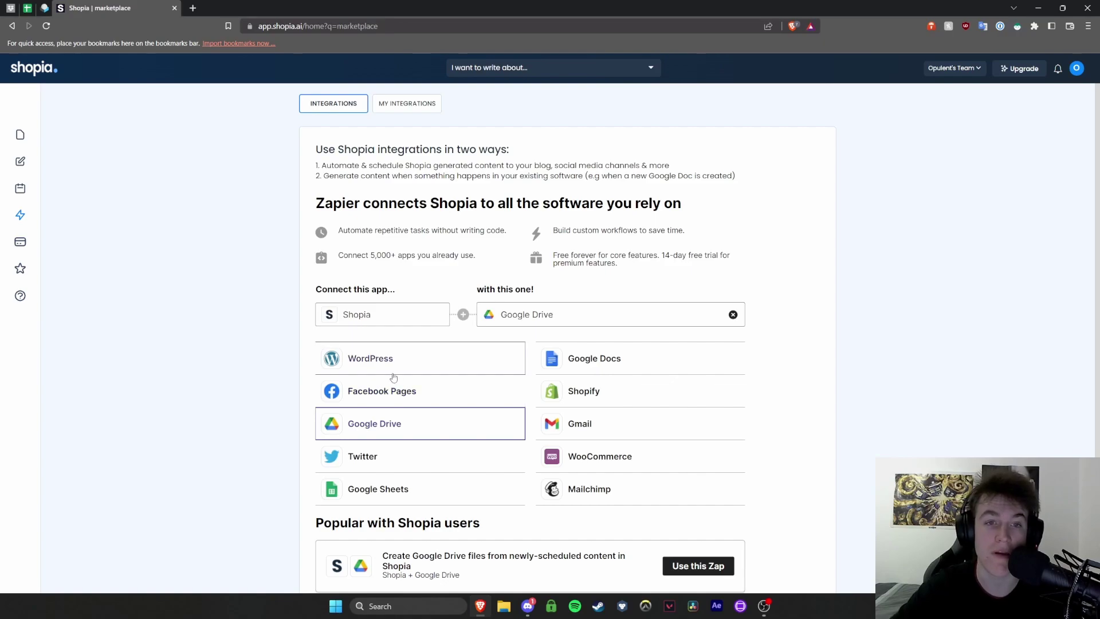
left_click_drag(451, 265, 388, 190)
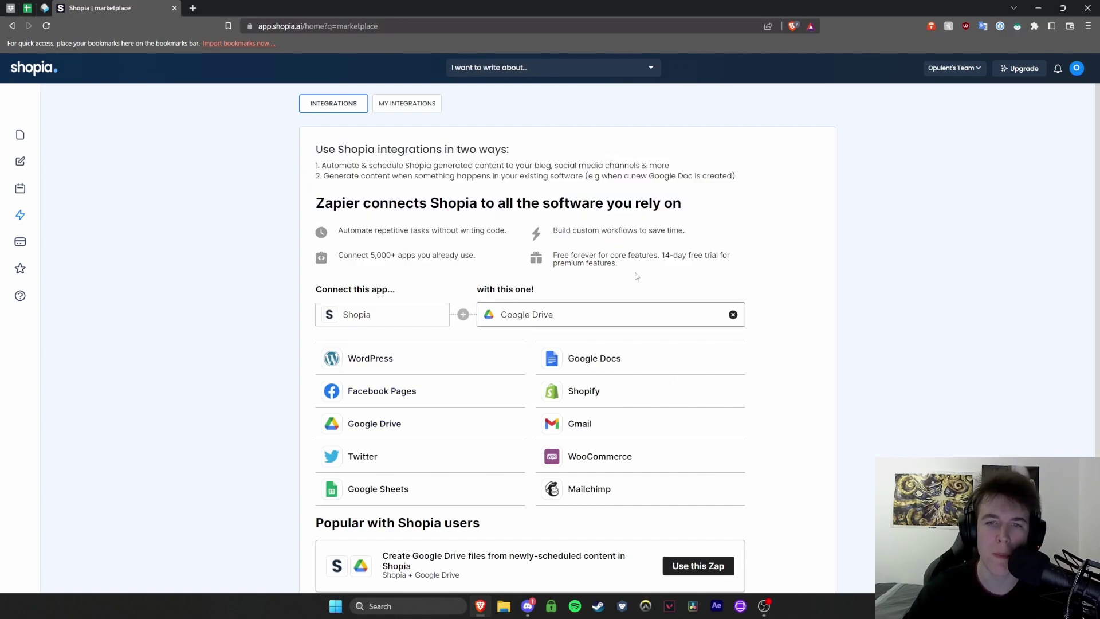
left_click_drag(632, 275, 307, 155)
left_click(337, 153)
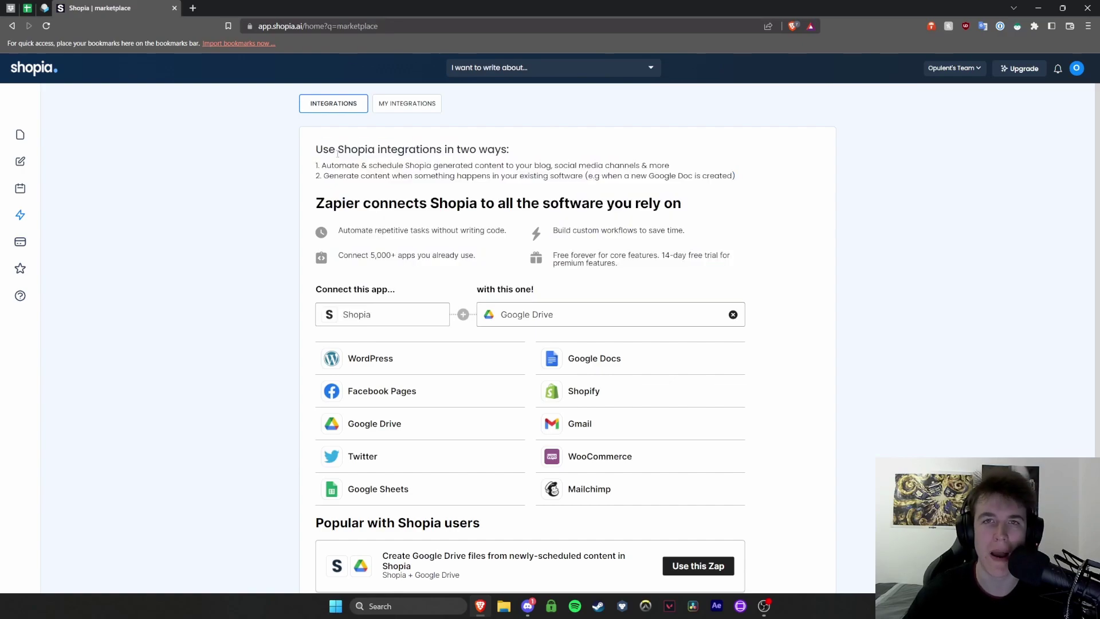
left_click_drag(315, 151, 653, 265)
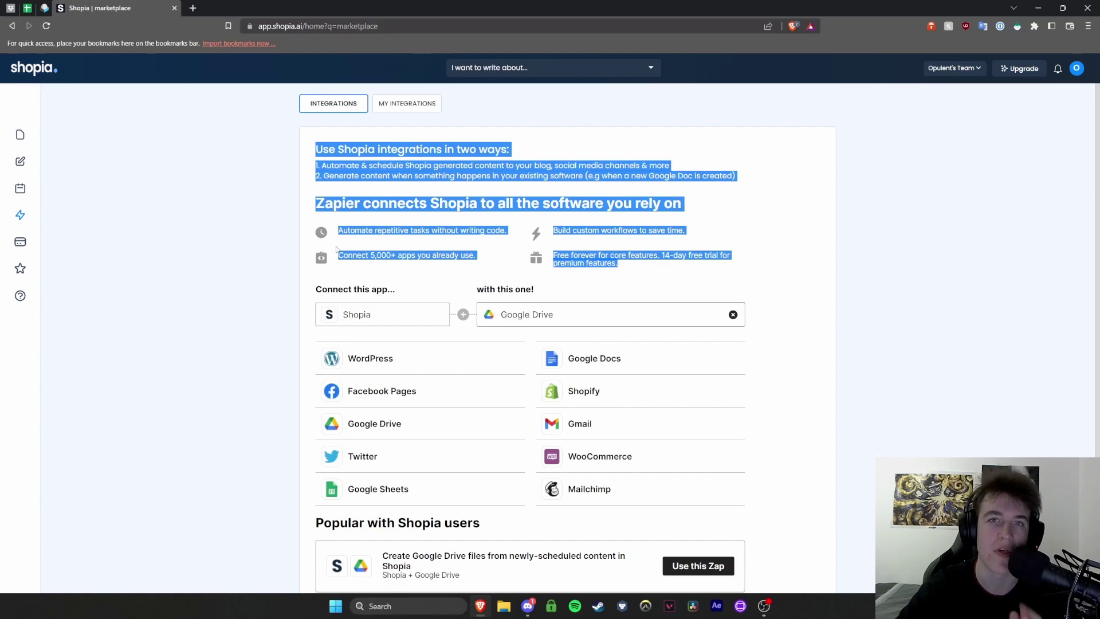
Look through the rewards for earning word credits and the help options, and return to the documents list
left_click(20, 268)
left_click(20, 296)
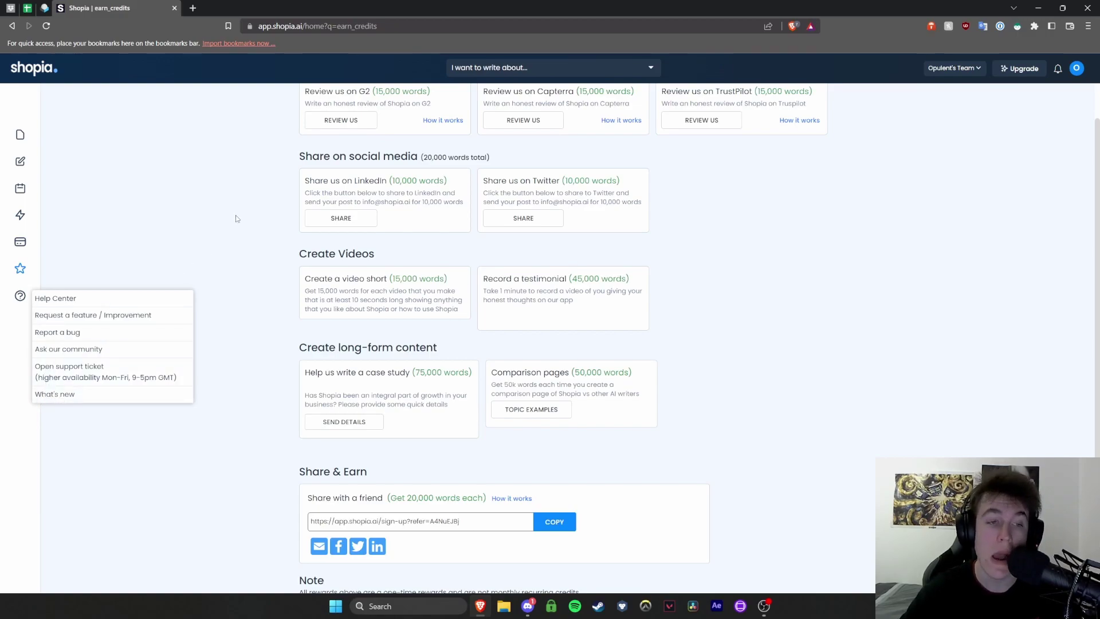
scroll(35, 280, "up", 1)
left_click(24, 141)
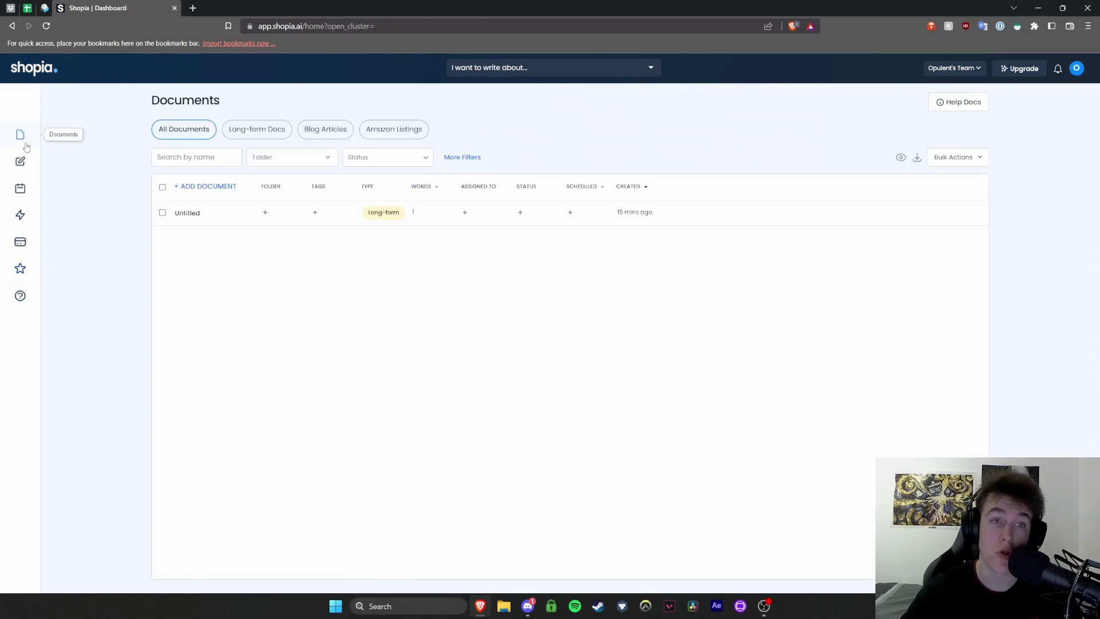